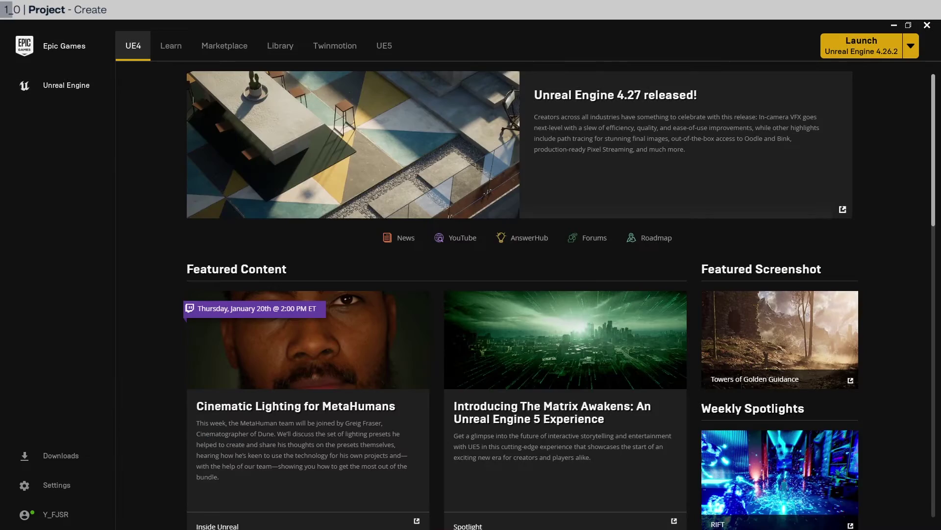
- Launch Unreal Engine 4.26.2 and choose the Games project category to reach template selection
left_click(871, 52)
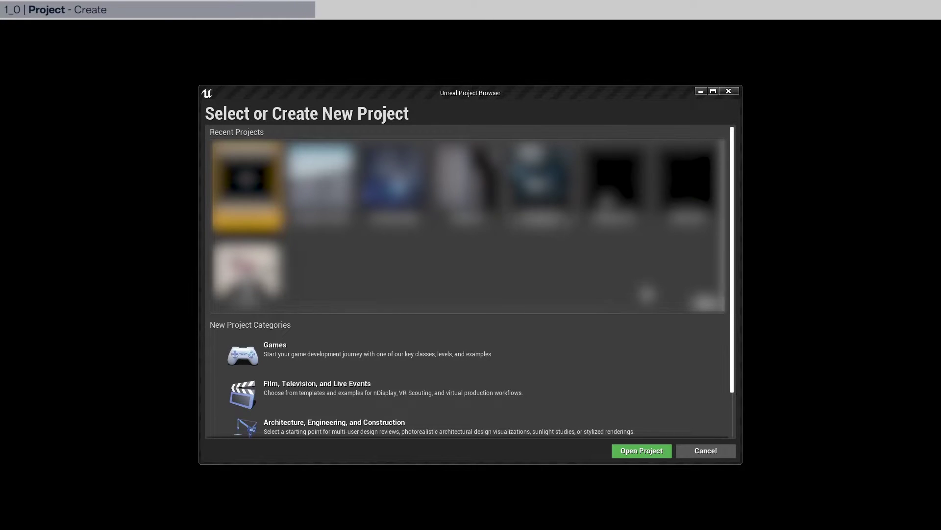
left_click(415, 359)
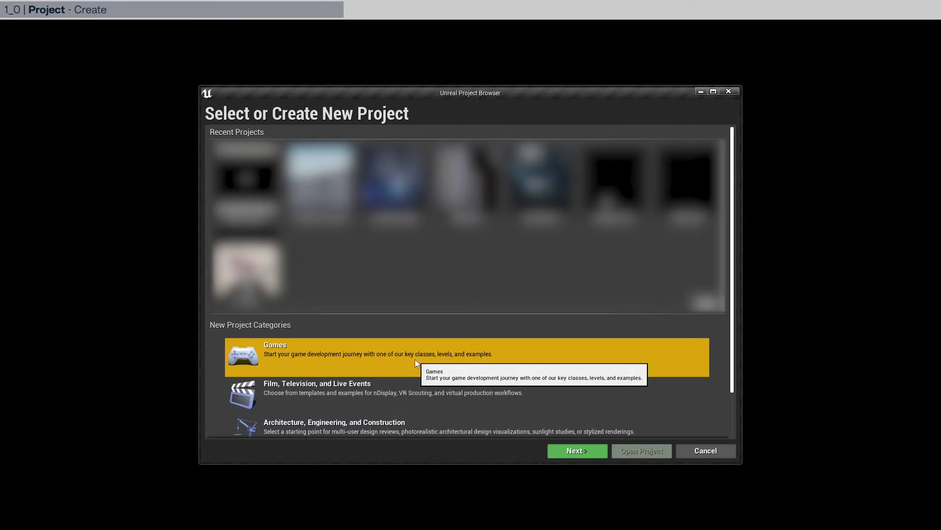
left_click(573, 447)
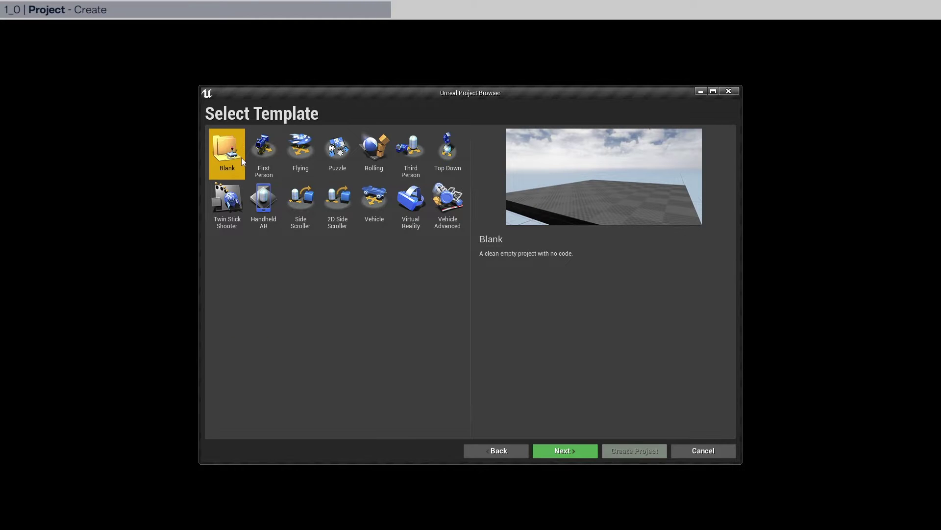
- Accept the Blank template and set Raytracing to Enabled for the new project
left_click(564, 448)
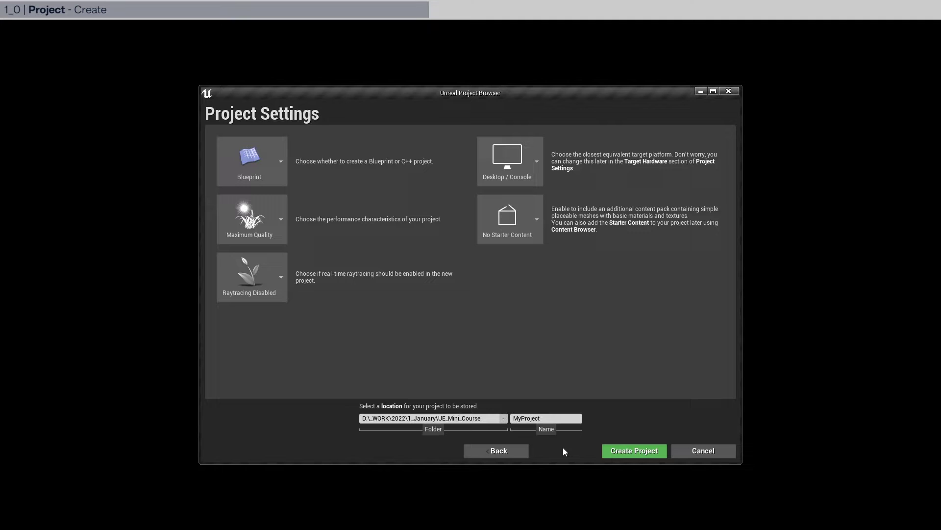
left_click(278, 280)
left_click(278, 372)
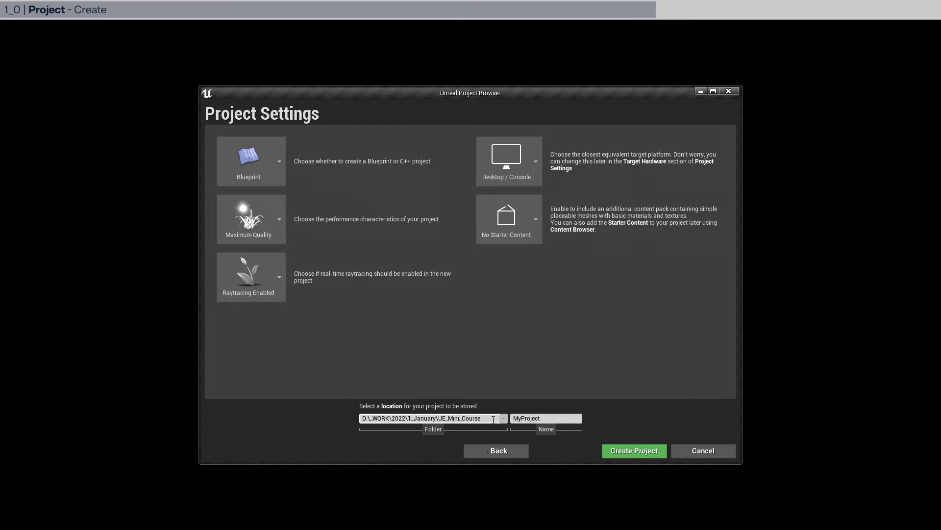
- Name the project UE_Art_1 and create it
left_click_drag(486, 418, 362, 419)
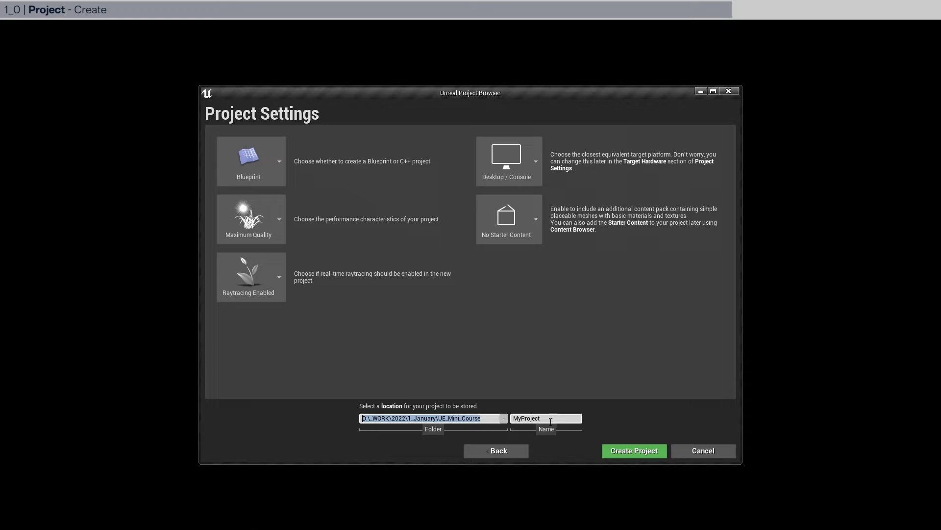
double_click(554, 417)
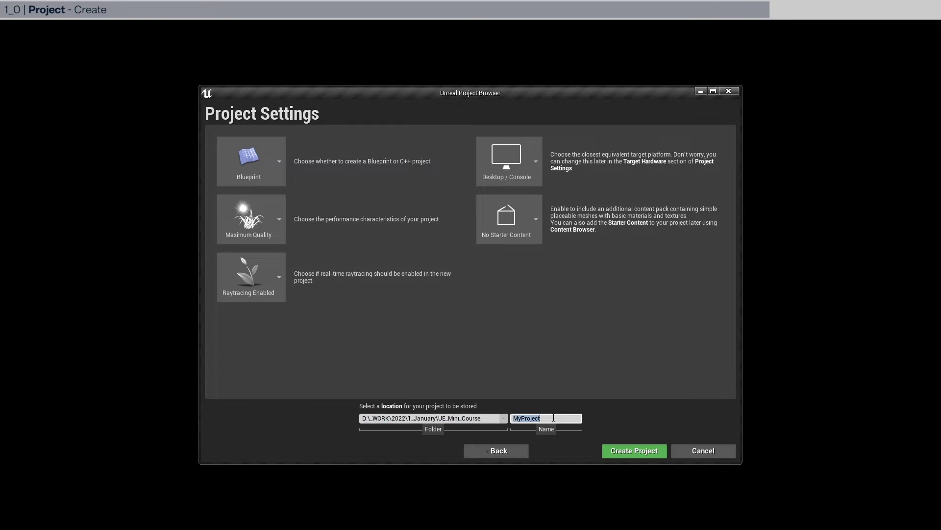
type("UE_")
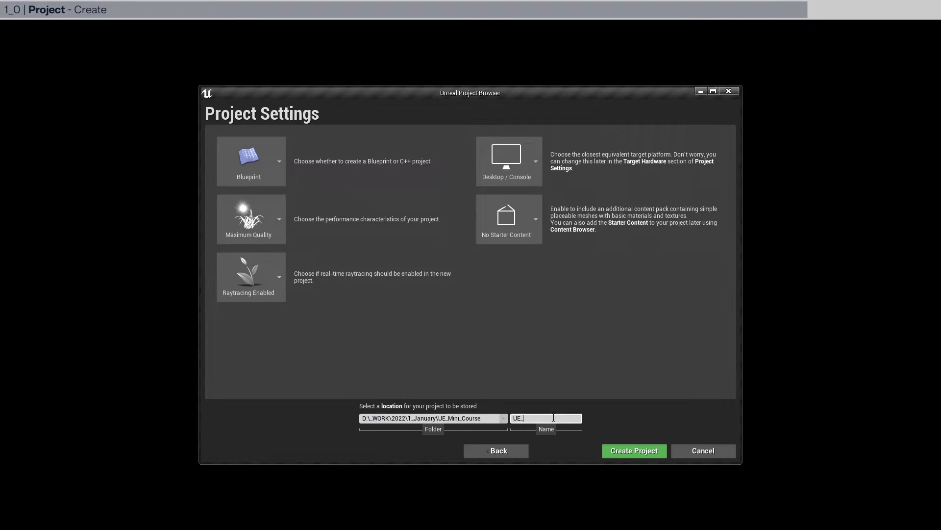
type("Art-")
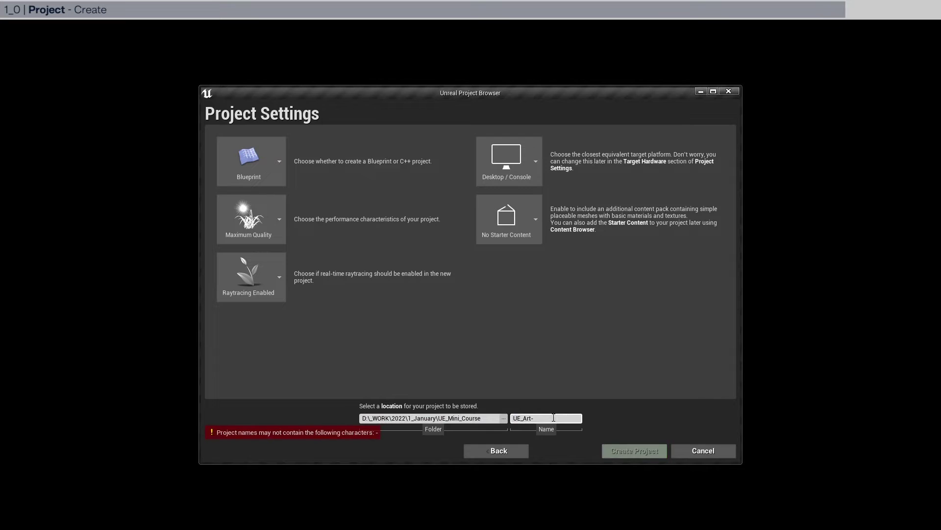
key("BackSpace")
type("_1")
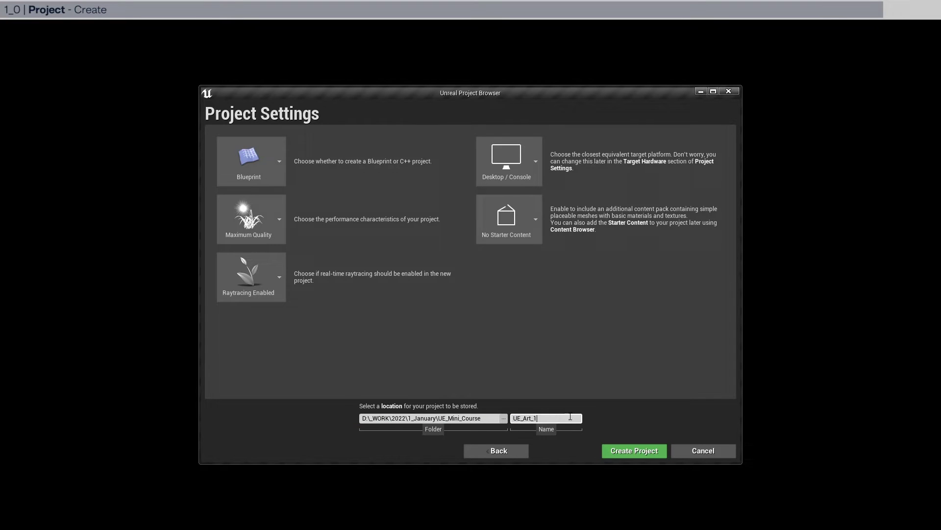
left_click(639, 450)
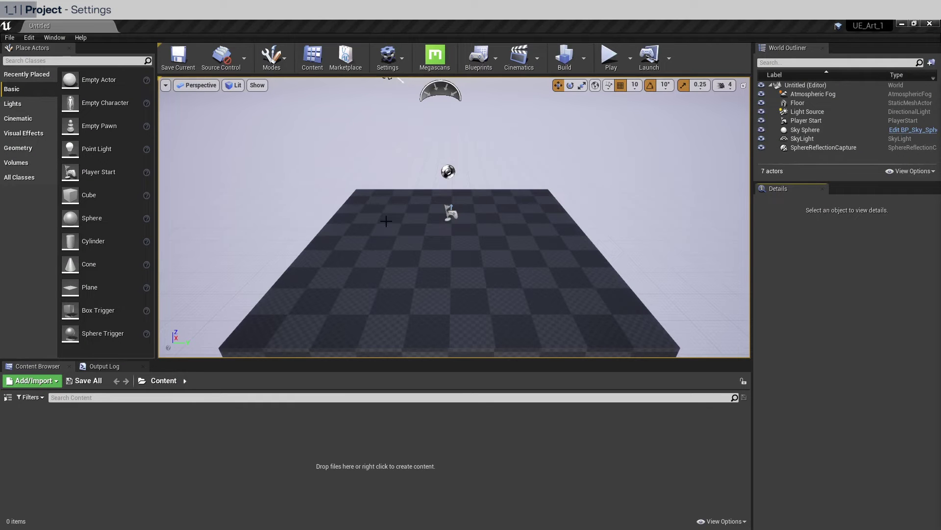
- In Project Settings, search 'texture strea' and disable Texture Streaming
left_click(29, 38)
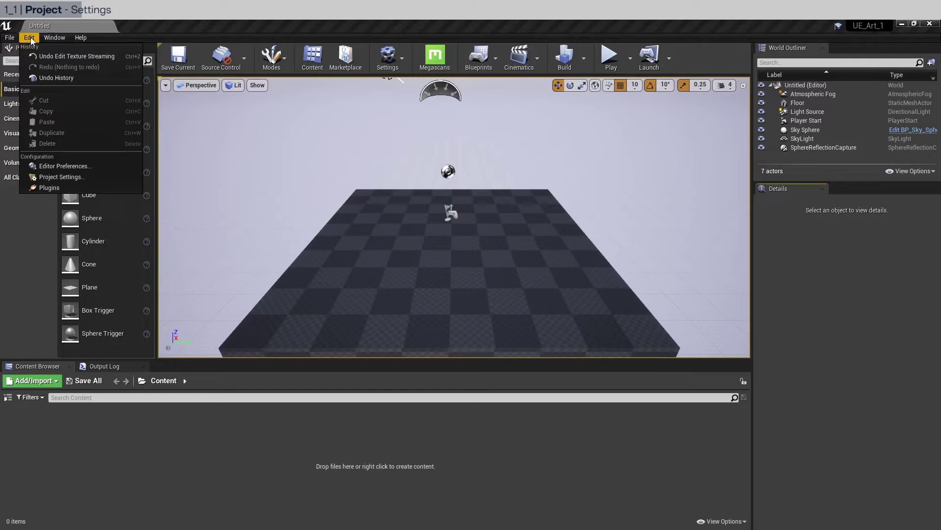
left_click(67, 179)
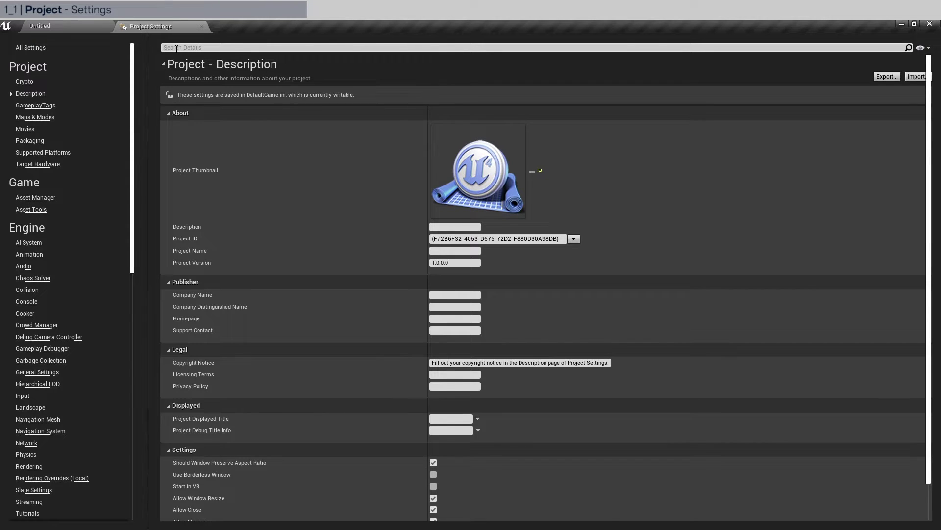
left_click(176, 48)
type("textur")
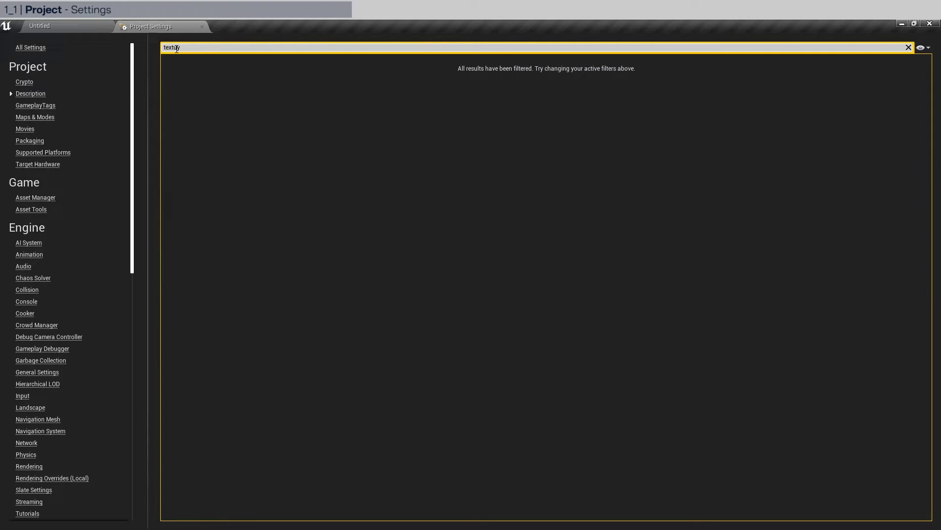
type("e strea")
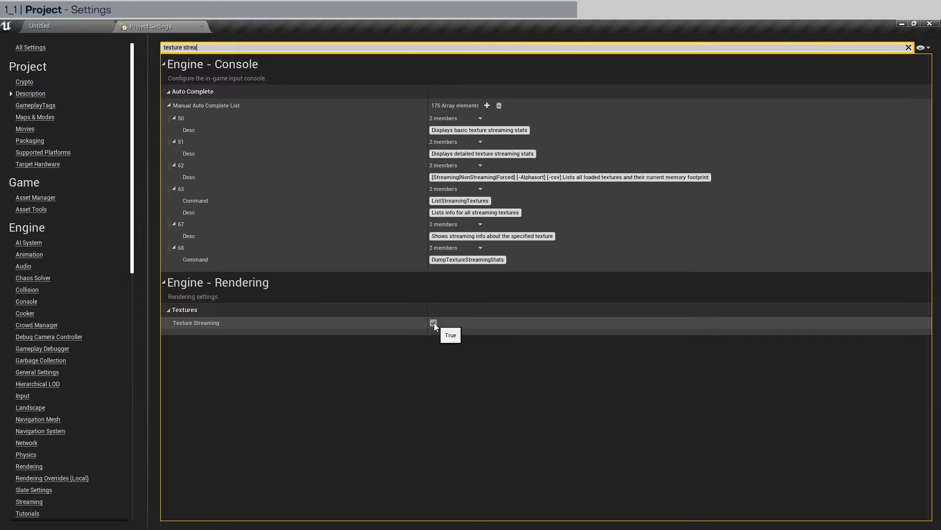
left_click(434, 323)
- Search the settings for 'auto exp' and disable Auto Exposure
double_click(263, 48)
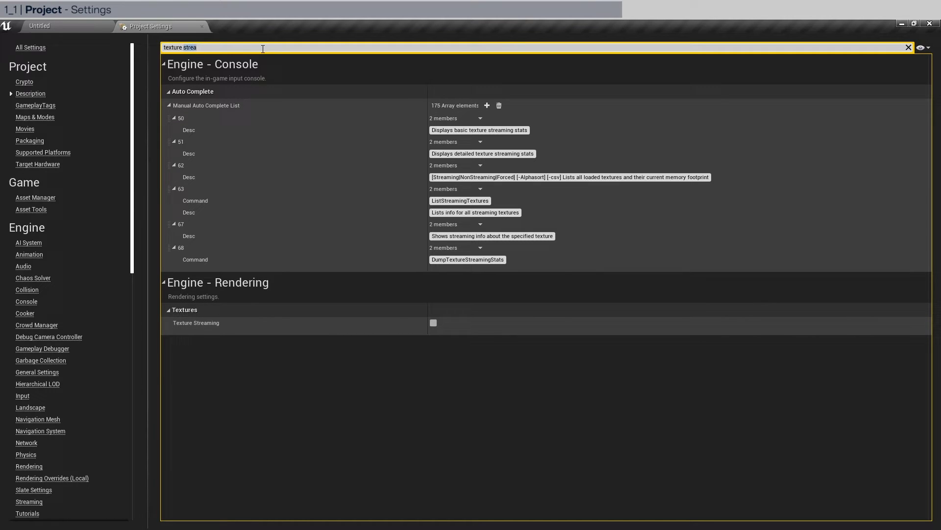
key("ctrl+a")
key("BackSpace")
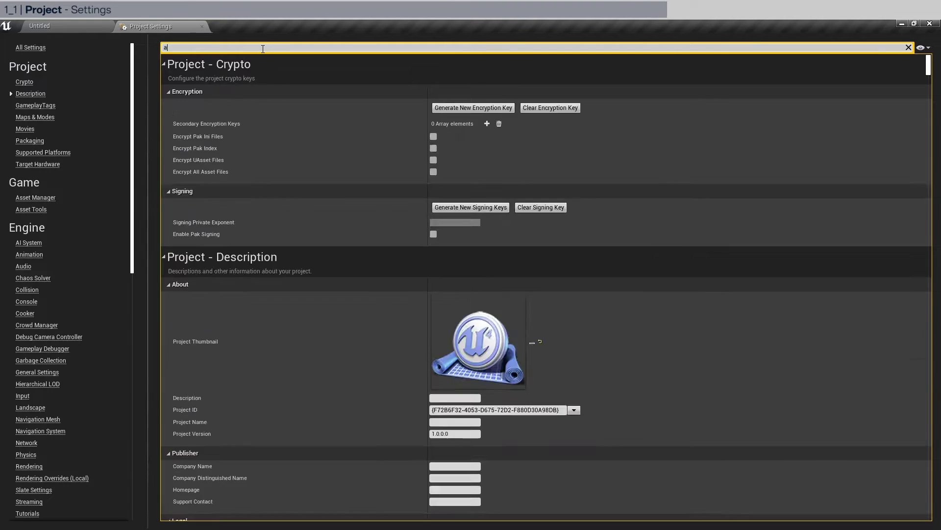
type("auto ex")
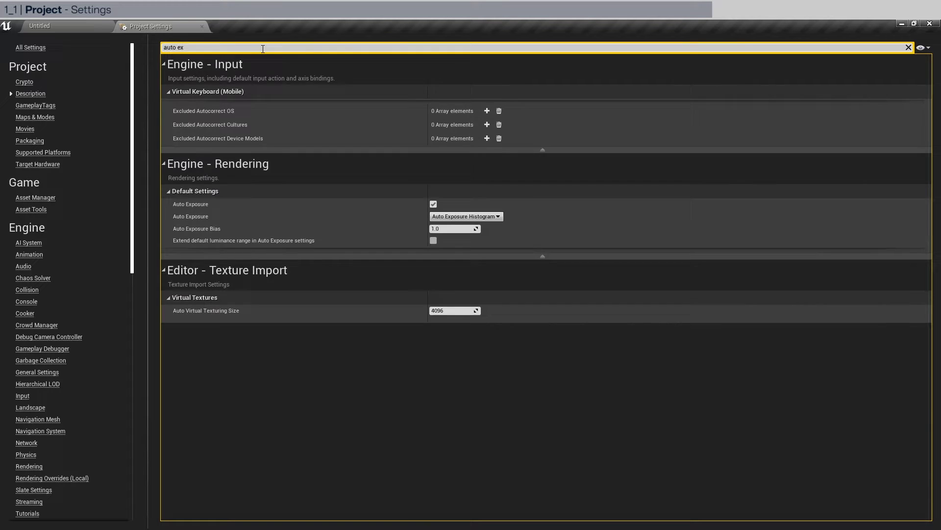
type("p")
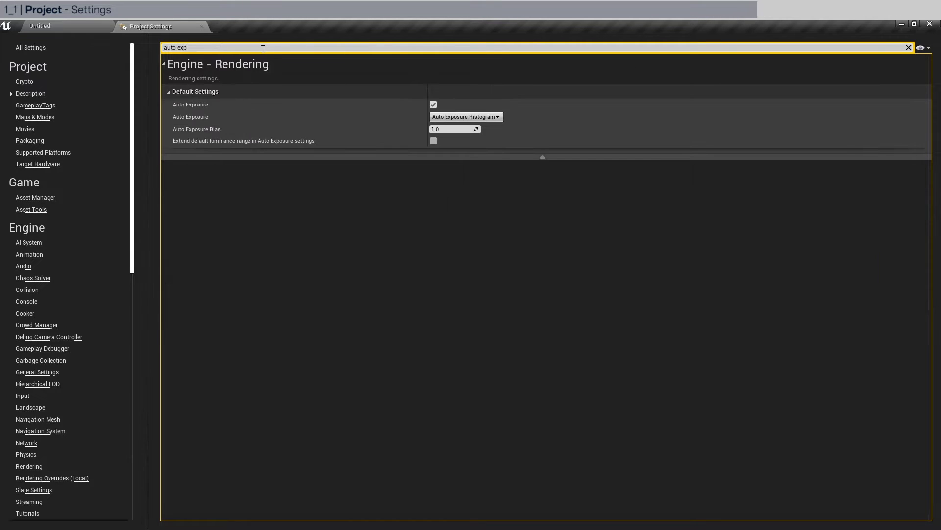
left_click(433, 106)
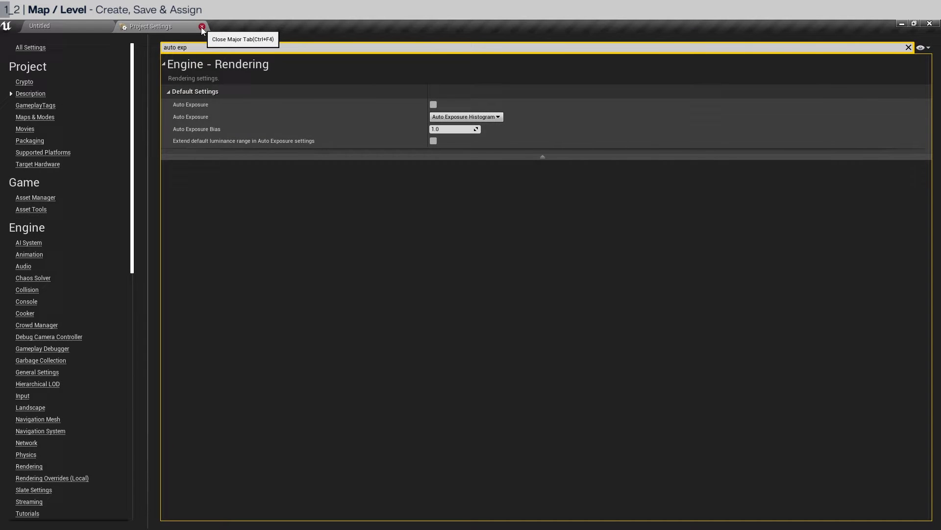
- Close Project Settings, create a new Empty Level, and show the Content Browser folder tree
left_click(202, 27)
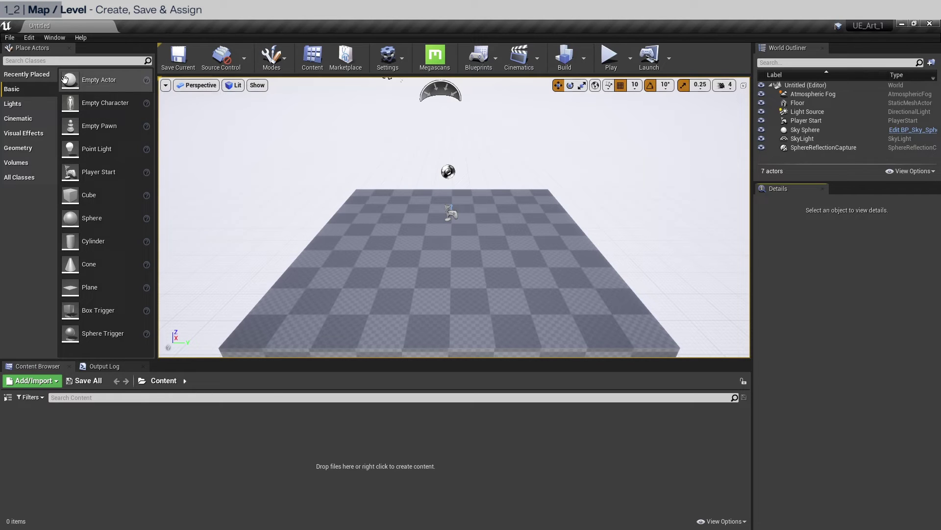
left_click(11, 38)
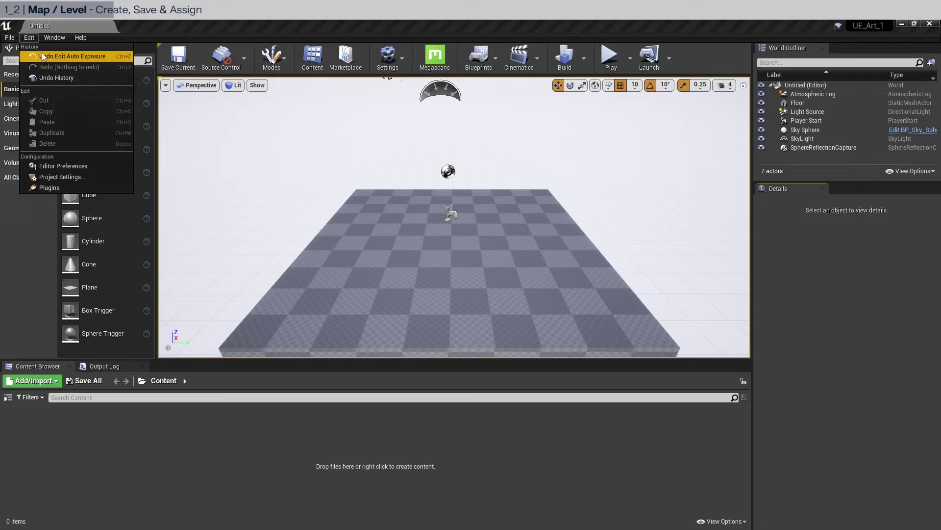
left_click(12, 57)
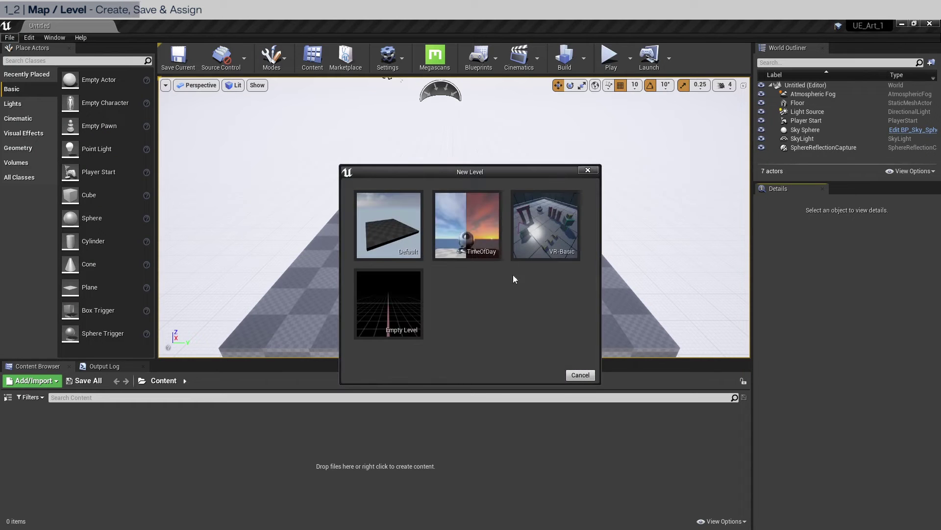
left_click(394, 311)
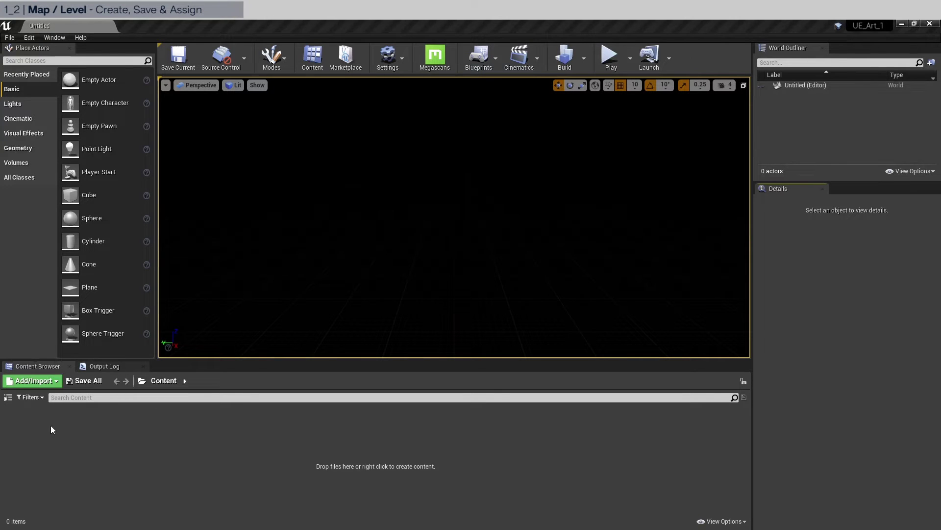
left_click(8, 396)
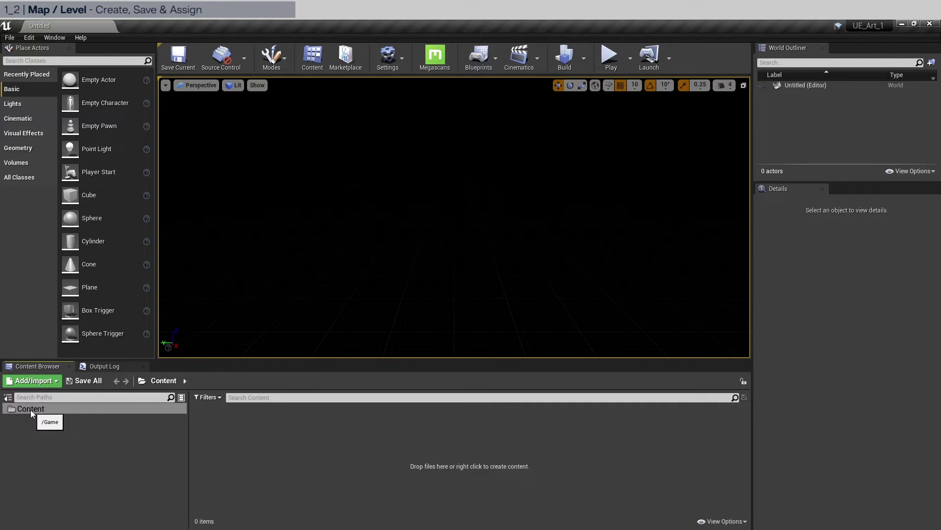
- Create a new folder named _MAP under Content
left_click(31, 410)
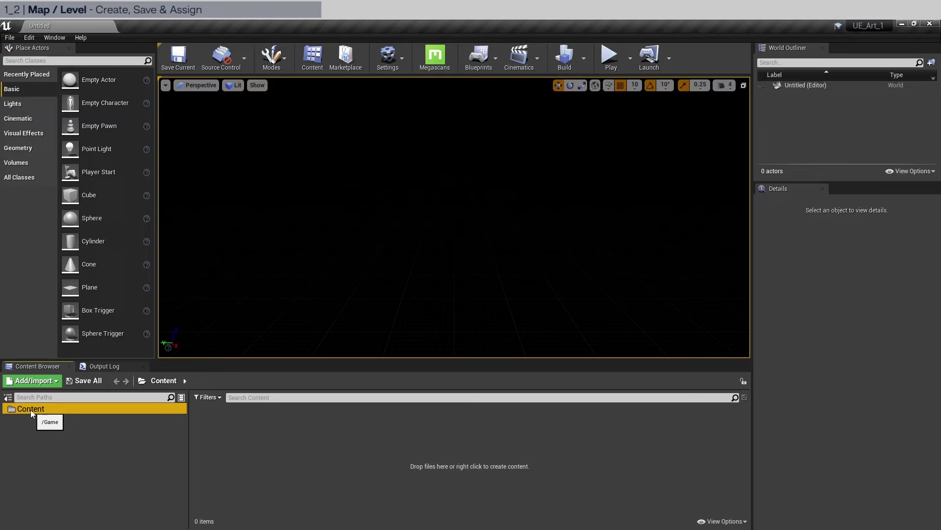
right_click(30, 409)
left_click(95, 184)
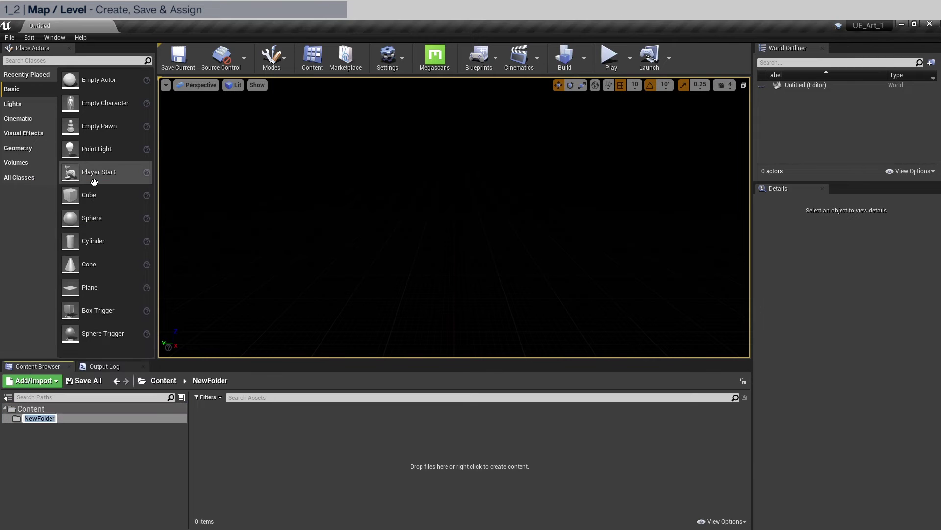
type("_MAP")
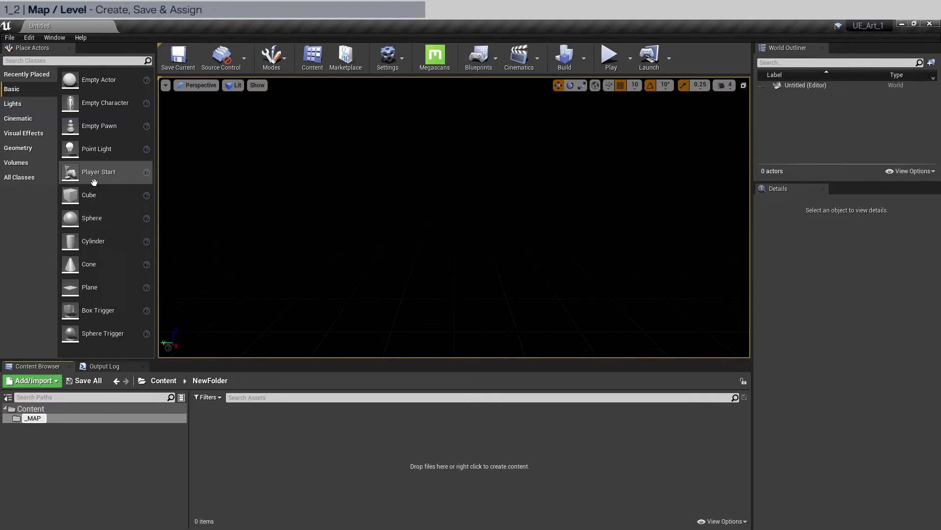
key("Return")
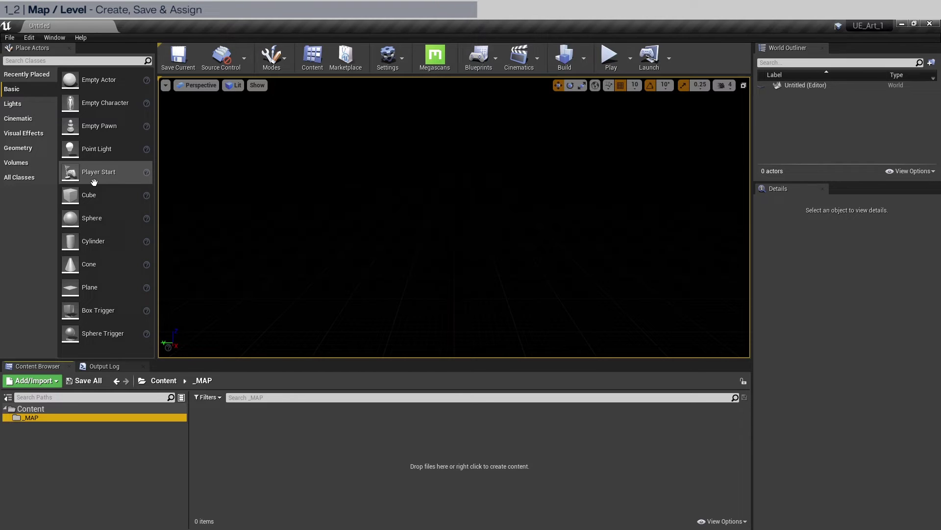
- Save the current level into _MAP as Main_Level
left_click(179, 64)
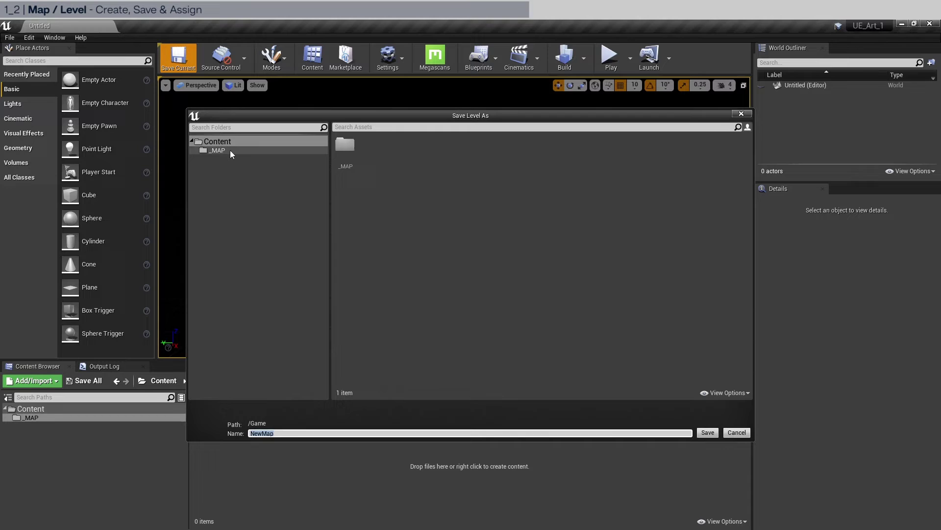
left_click(231, 153)
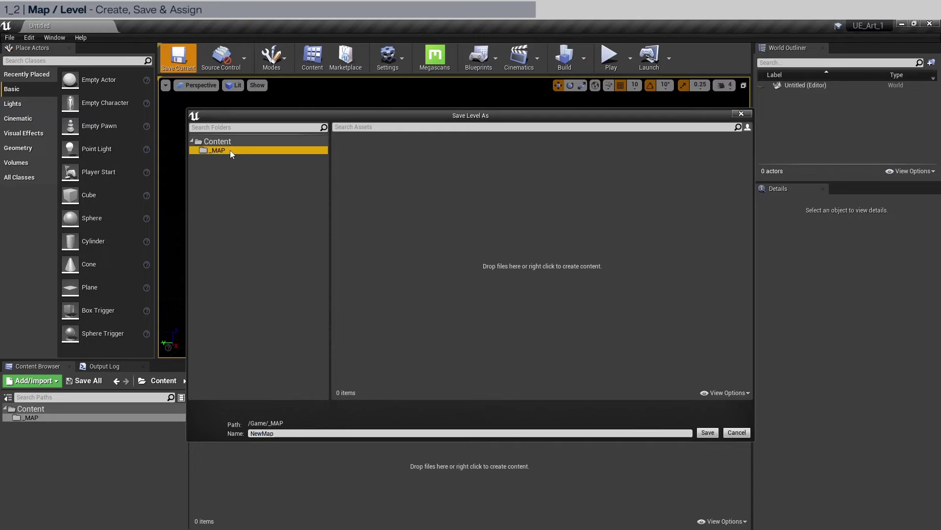
left_click(300, 431)
type("M")
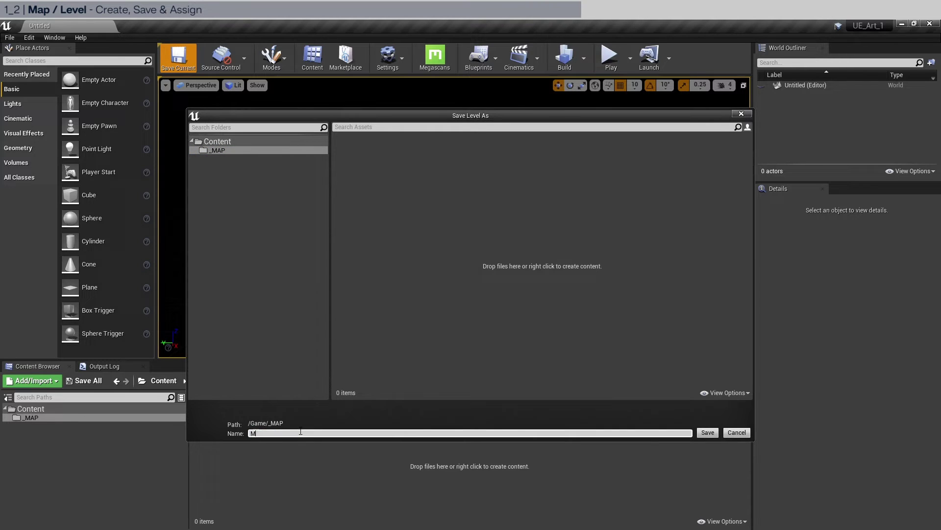
type("ain_")
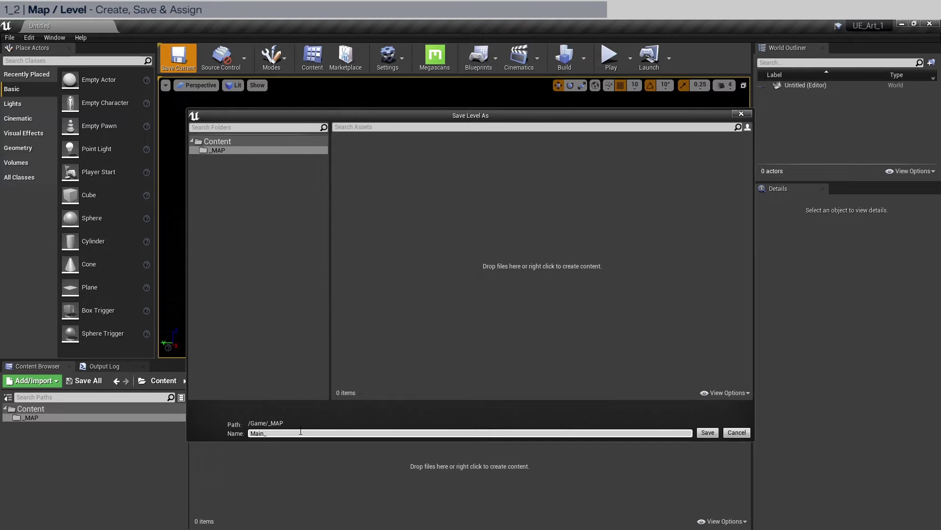
type("Level")
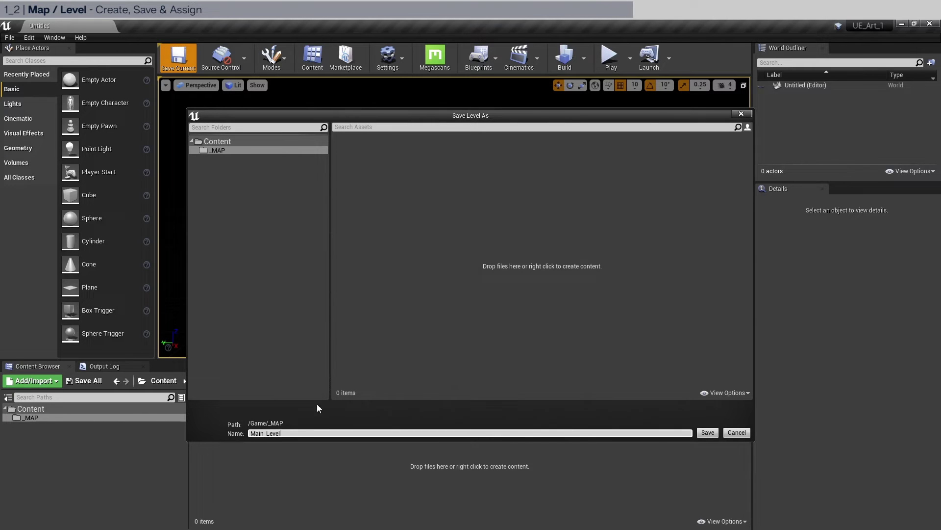
left_click(707, 432)
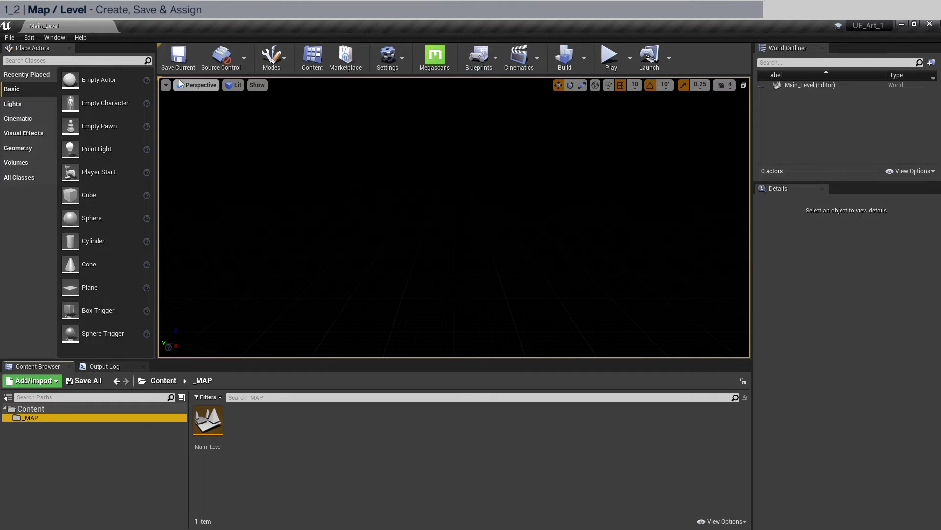
- In Maps & Modes, set Main_Level as both Editor Startup Map and Game Default Map
left_click(33, 37)
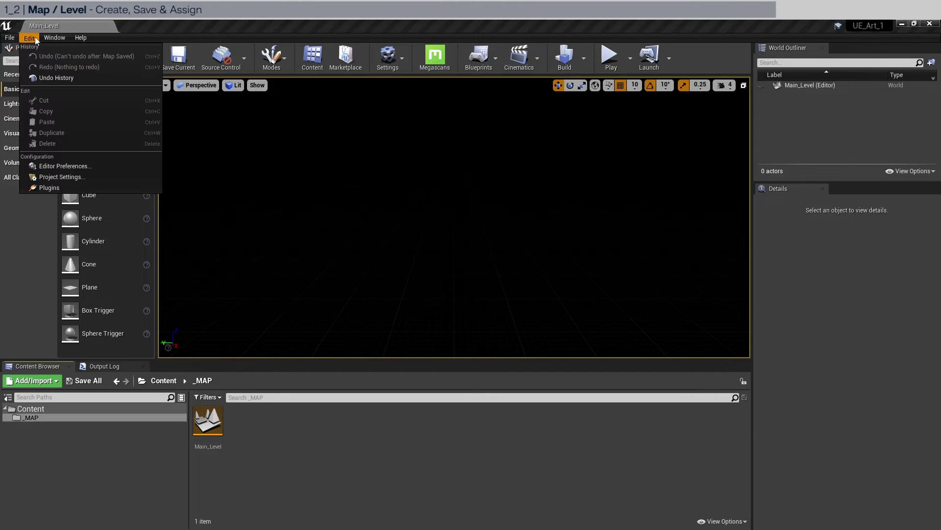
left_click(103, 177)
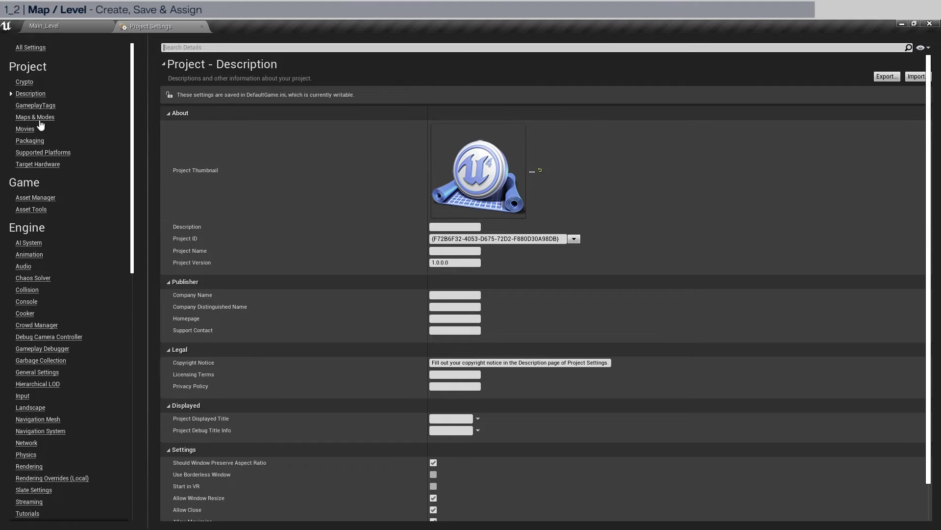
left_click(38, 118)
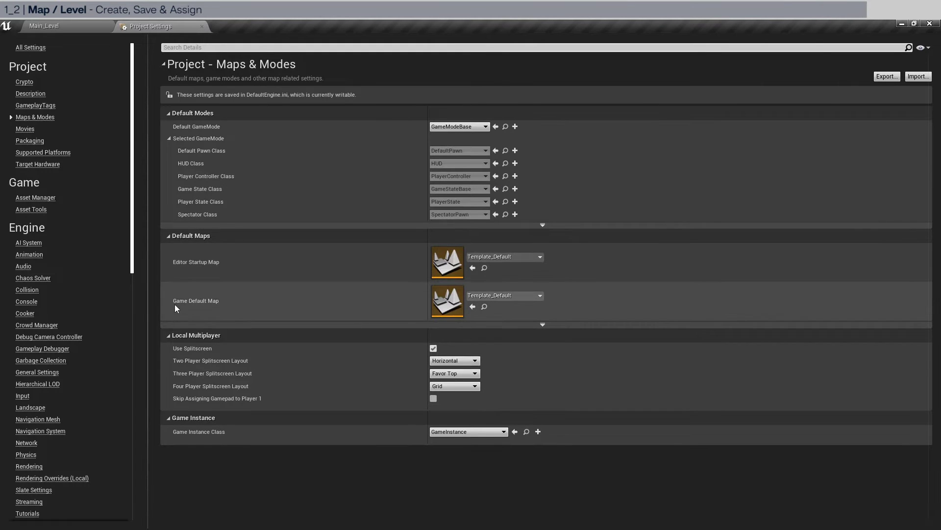
left_click(497, 256)
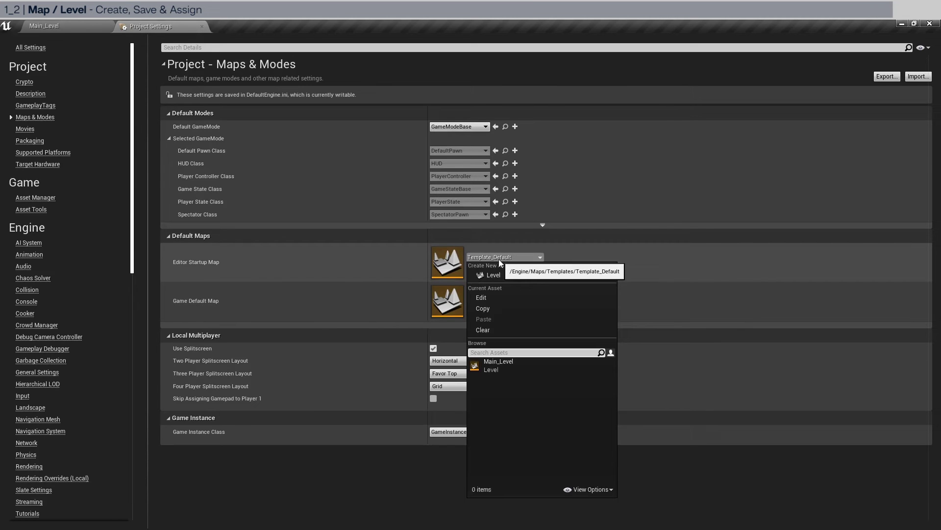
left_click(520, 366)
left_click(512, 295)
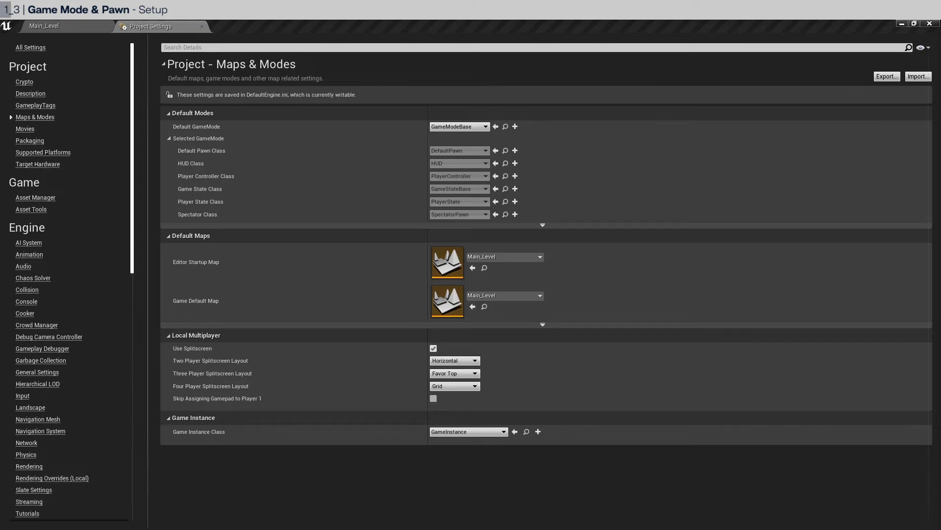
- Return to the Main_Level editor and create a _BP folder under Content
left_click(46, 26)
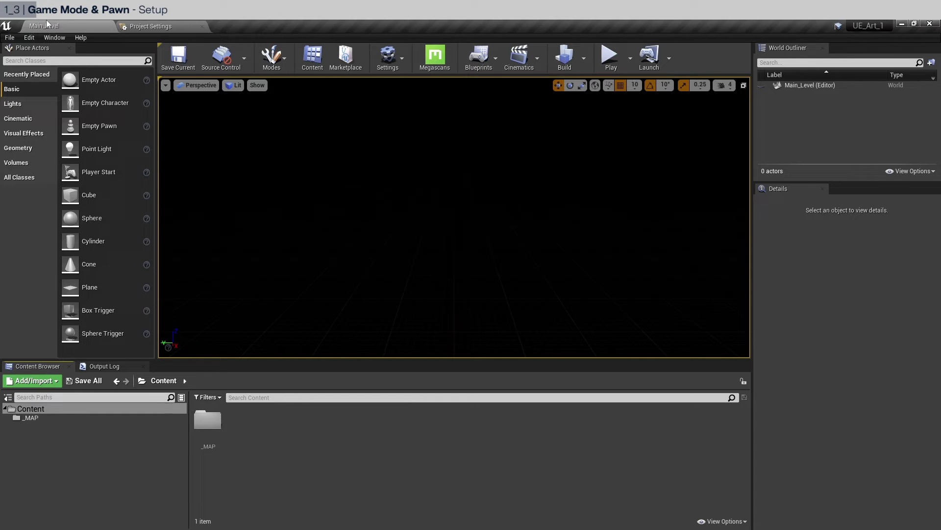
left_click(31, 409)
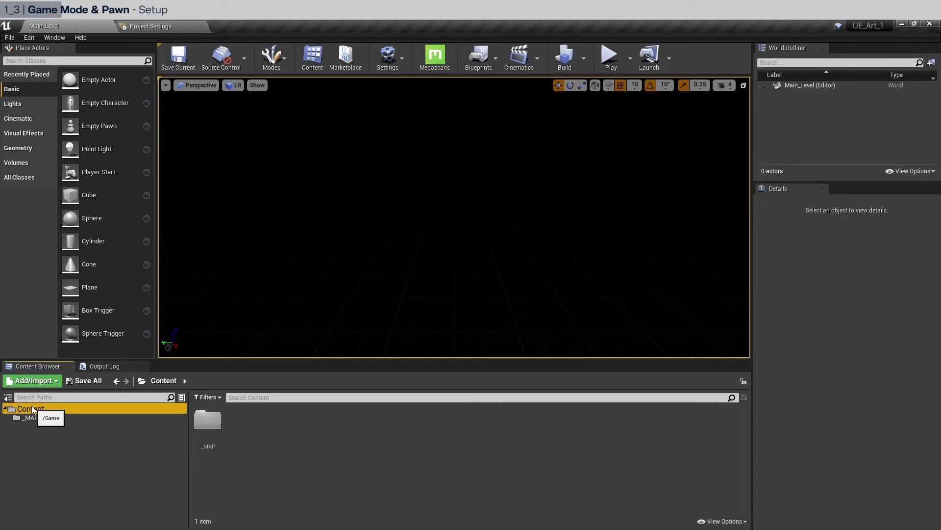
right_click(31, 409)
left_click(66, 181)
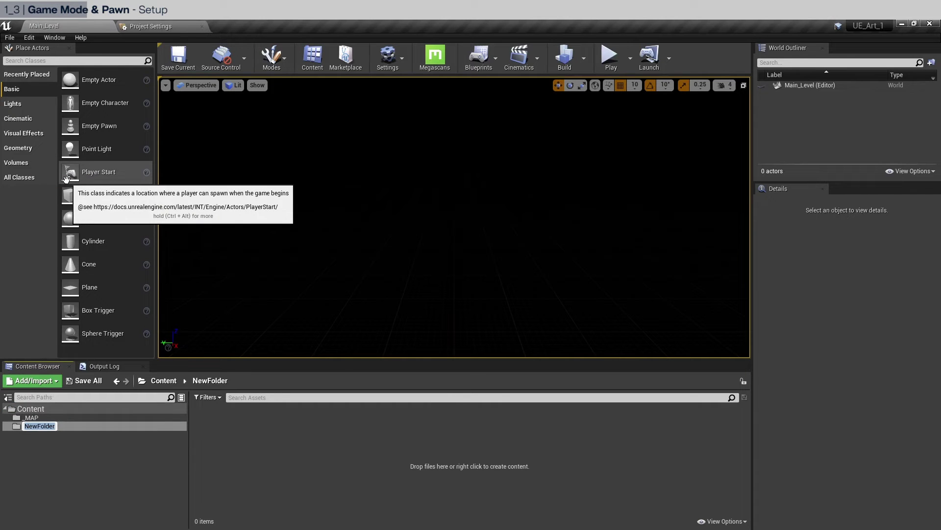
type("_BP")
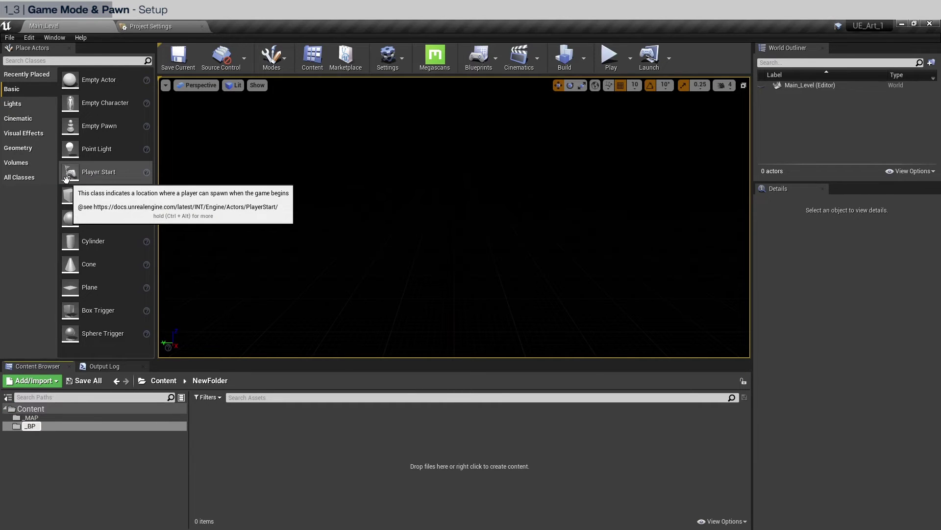
key("Return")
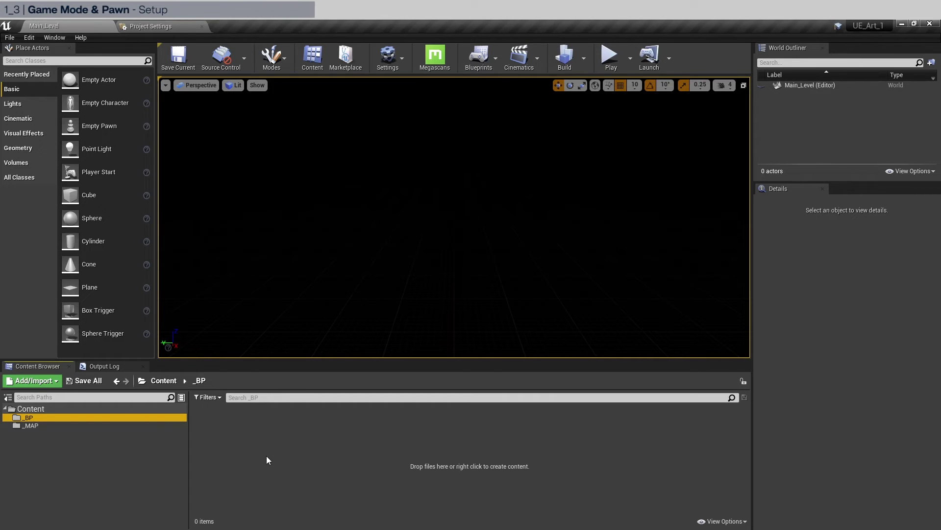
- Create a Blueprint class based on Game Mode Base named BP_GameMode
right_click(219, 432)
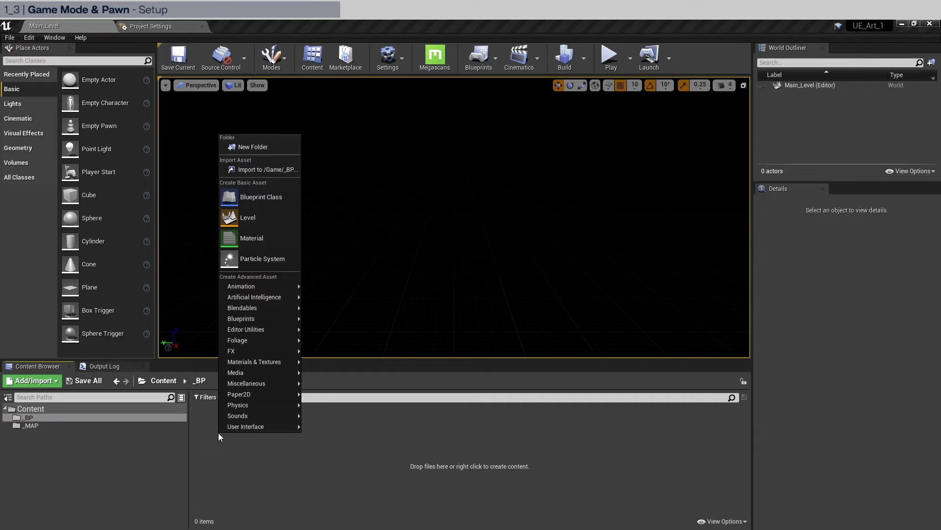
left_click(284, 197)
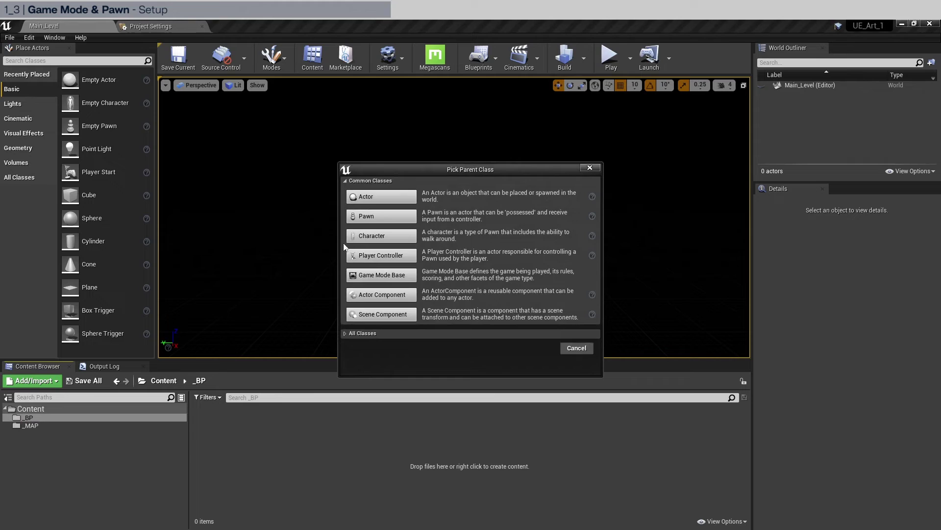
left_click(405, 278)
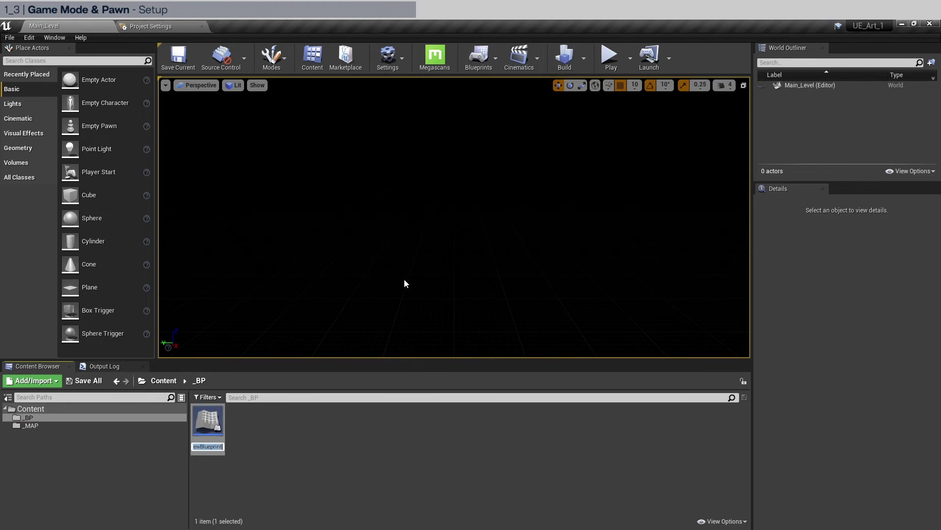
type("BP_GameM")
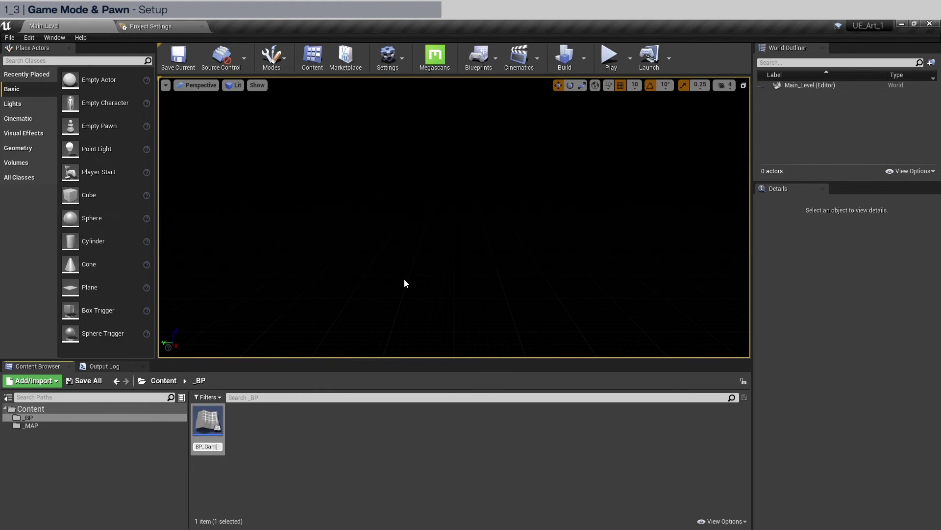
key("Return")
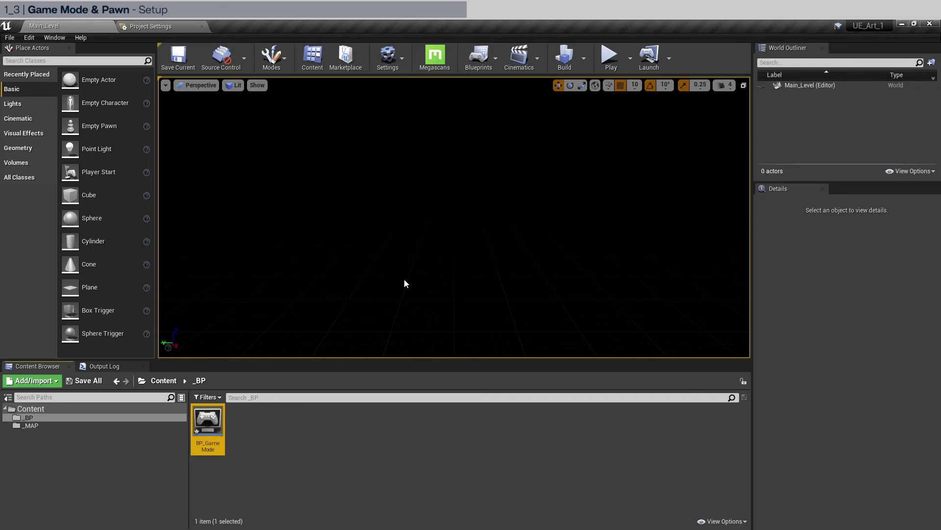
- Create a Pawn-based Blueprint class named BP_Pawn
right_click(246, 430)
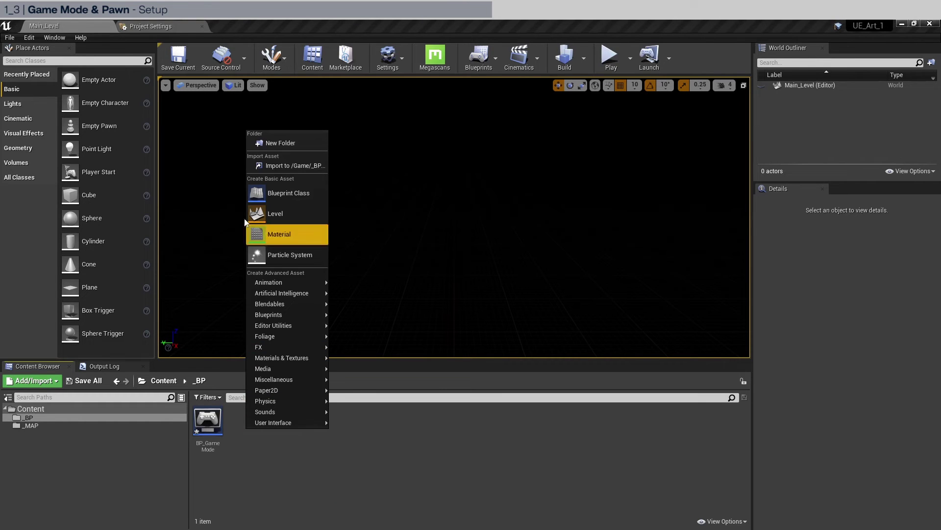
left_click(270, 192)
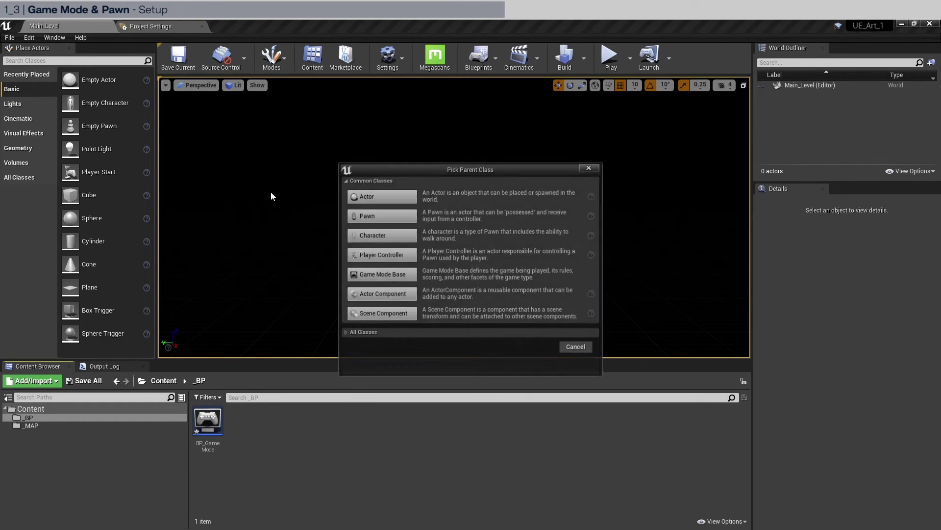
left_click(379, 217)
type("B")
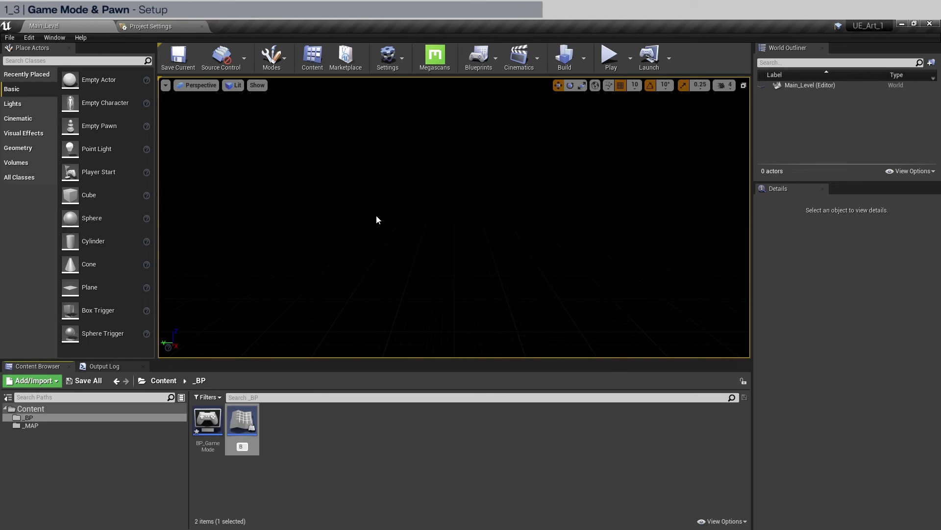
type("P_Pawn")
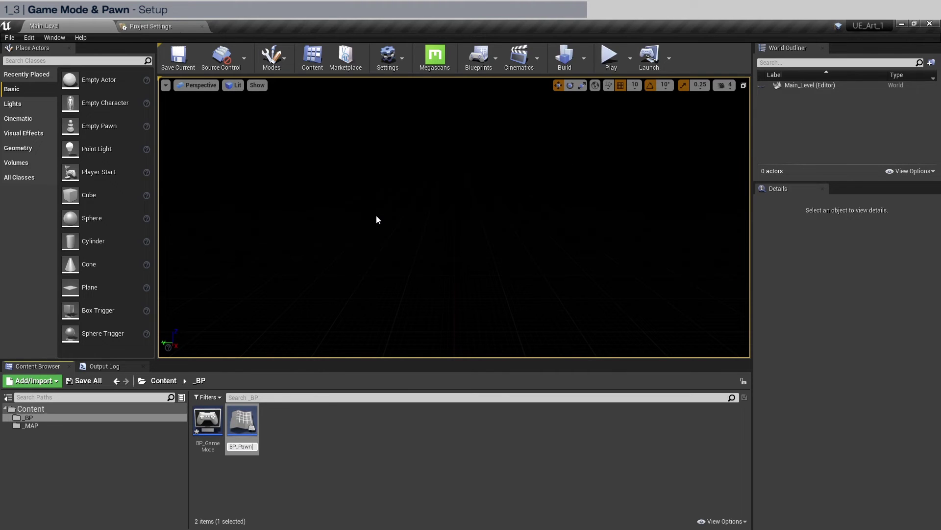
key("Return")
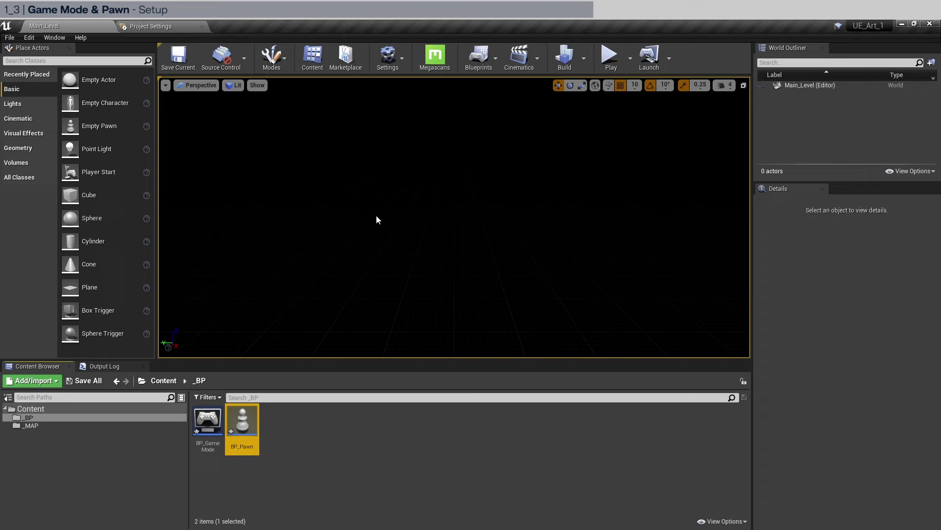
- Set BP_GameMode's Default Pawn Class to BP_Pawn, then compile and save it
double_click(208, 420)
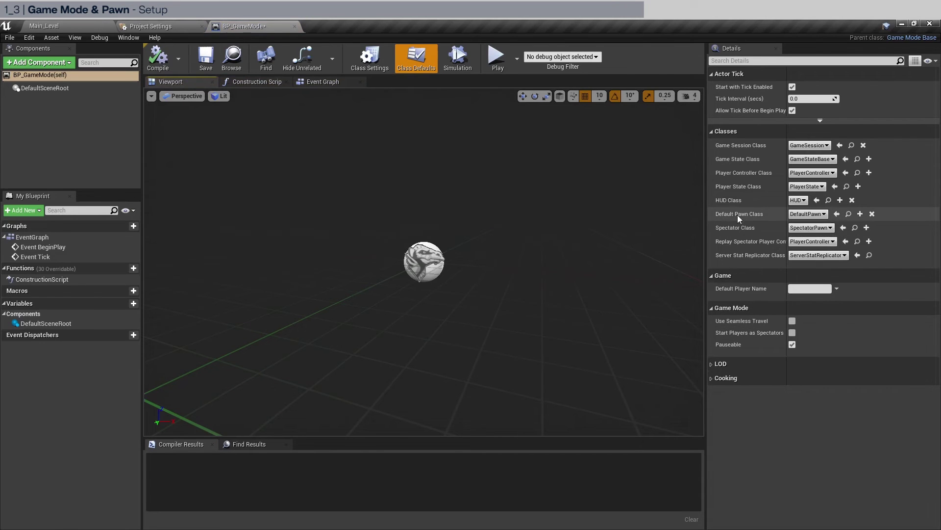
left_click(809, 216)
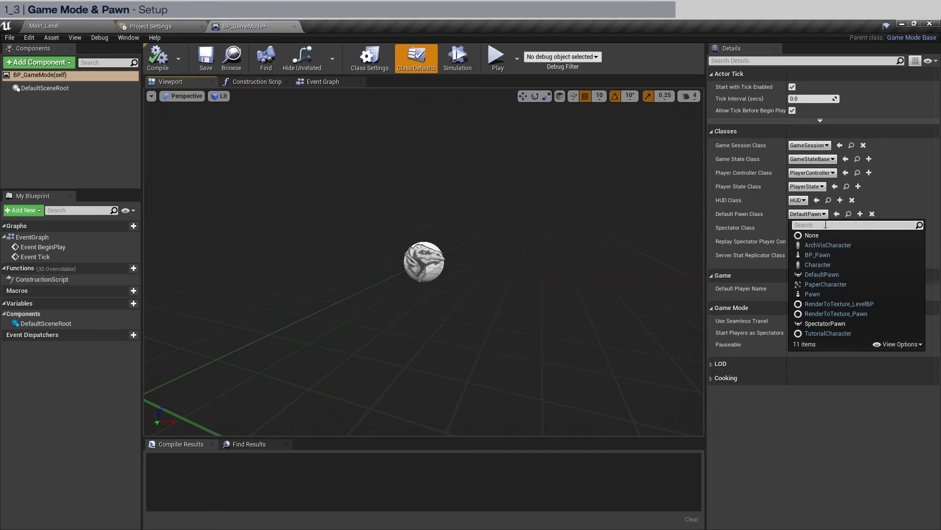
left_click(852, 256)
left_click(157, 62)
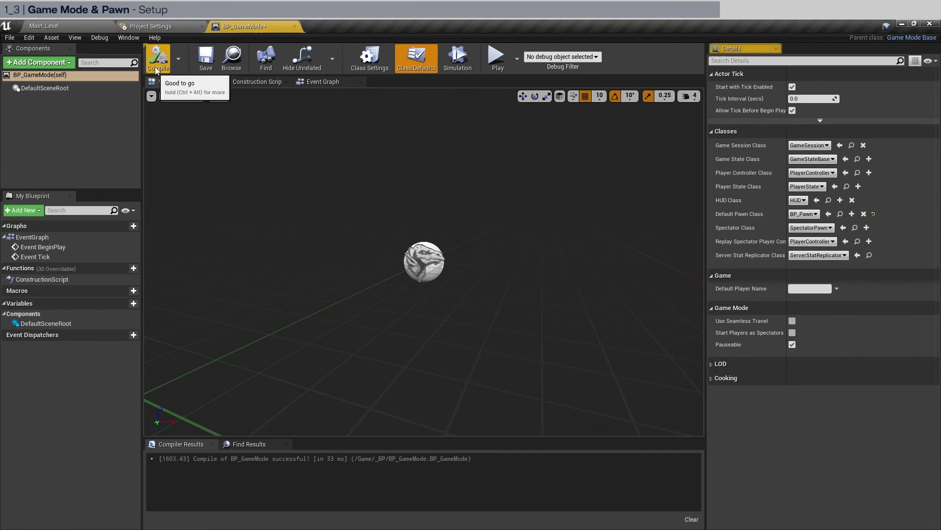
left_click(213, 66)
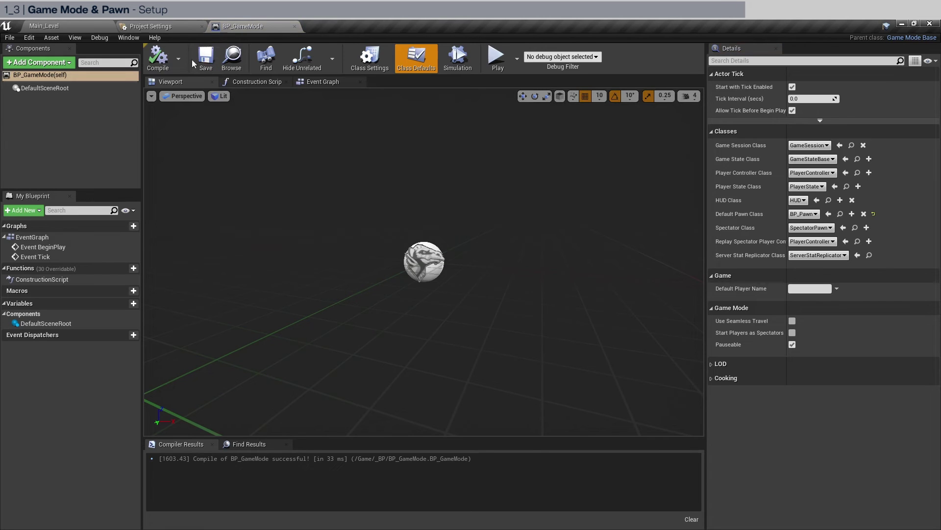
left_click(170, 25)
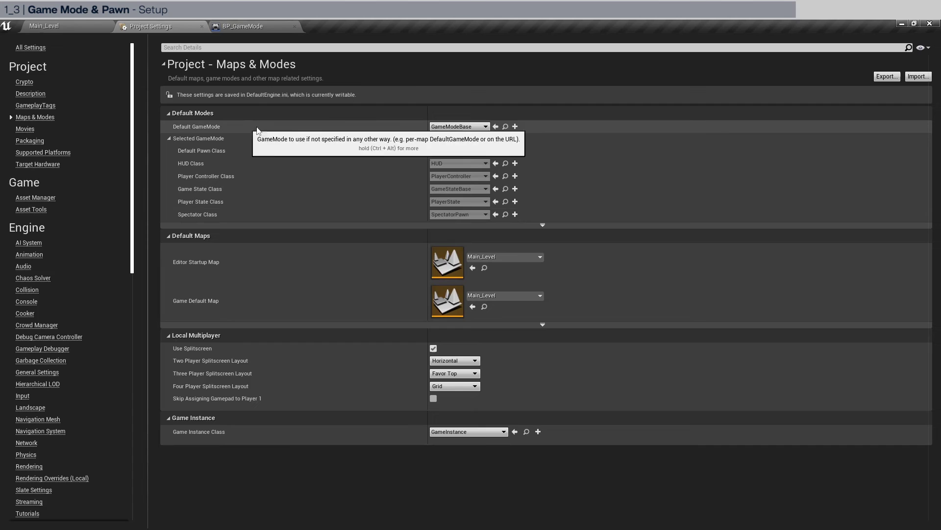
- Choose BP_GameMode as the project's Default GameMode and go back to Main_Level
left_click(462, 129)
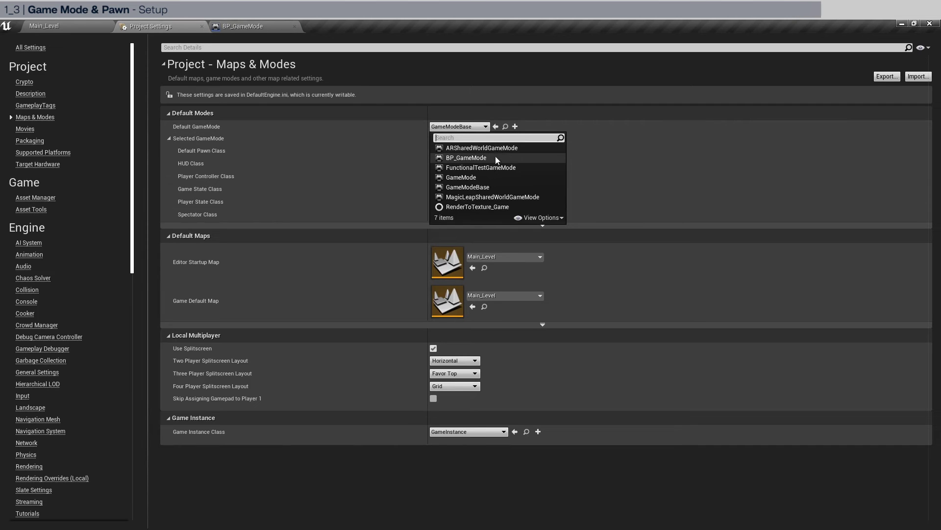
left_click(471, 157)
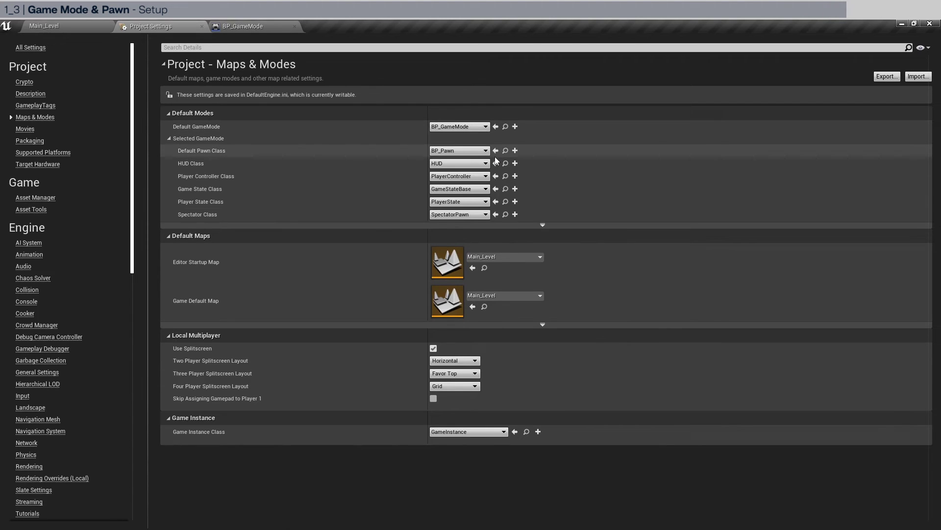
left_click(40, 20)
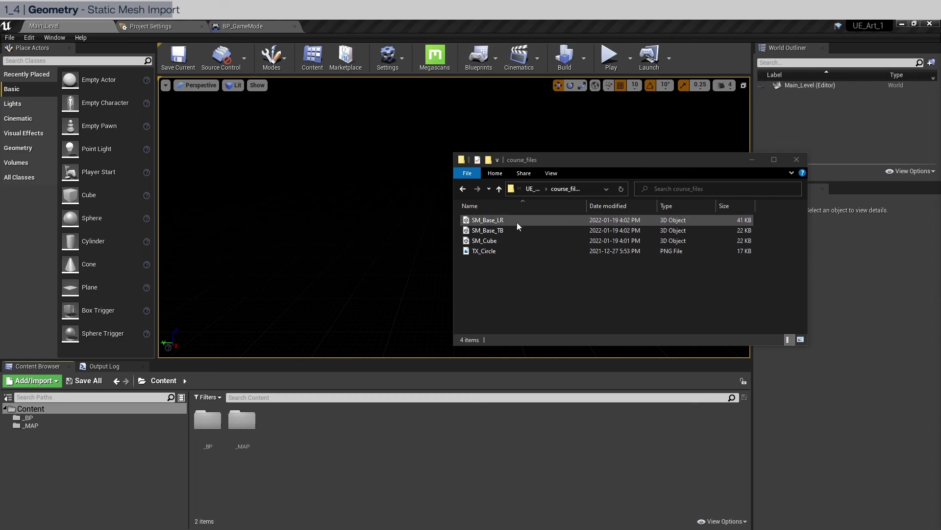
- Add a new folder named _GEO under Content, then switch to the course_files window
left_click(59, 408)
right_click(37, 408)
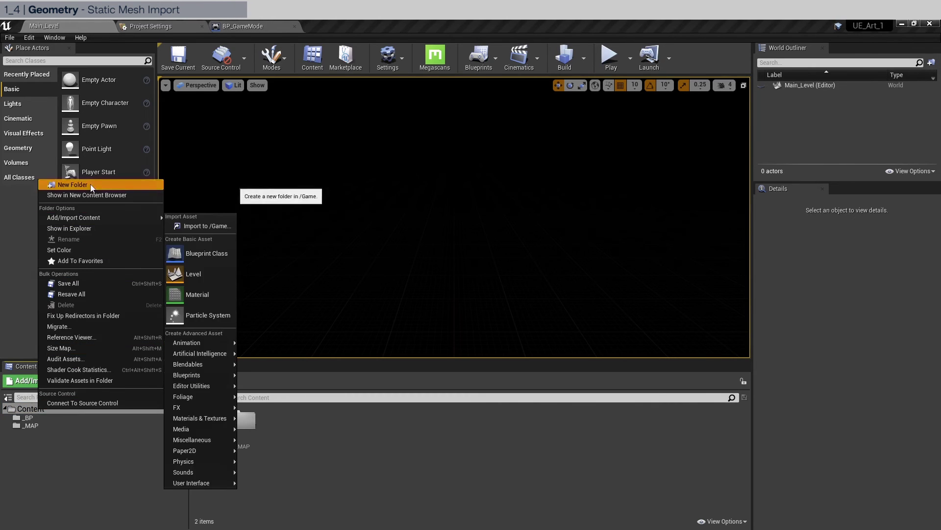
left_click(72, 184)
type("_GEO")
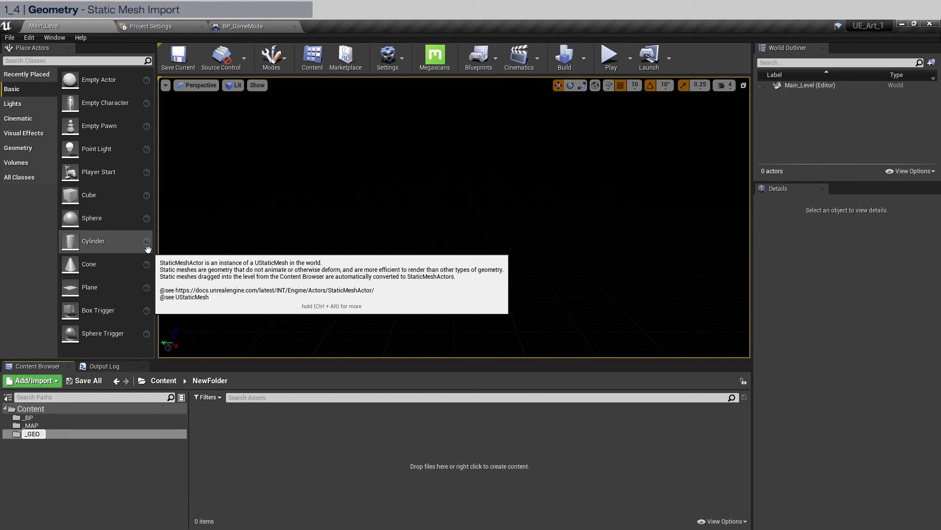
key("Return")
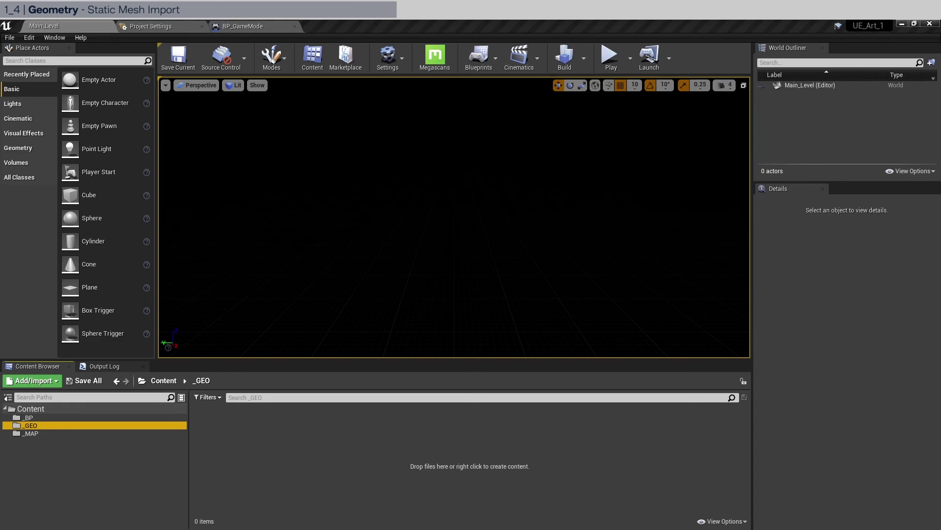
key("alt+Tab")
- Drag the three SM_ mesh FBX files from course_files into the _GEO folder
left_click(539, 222)
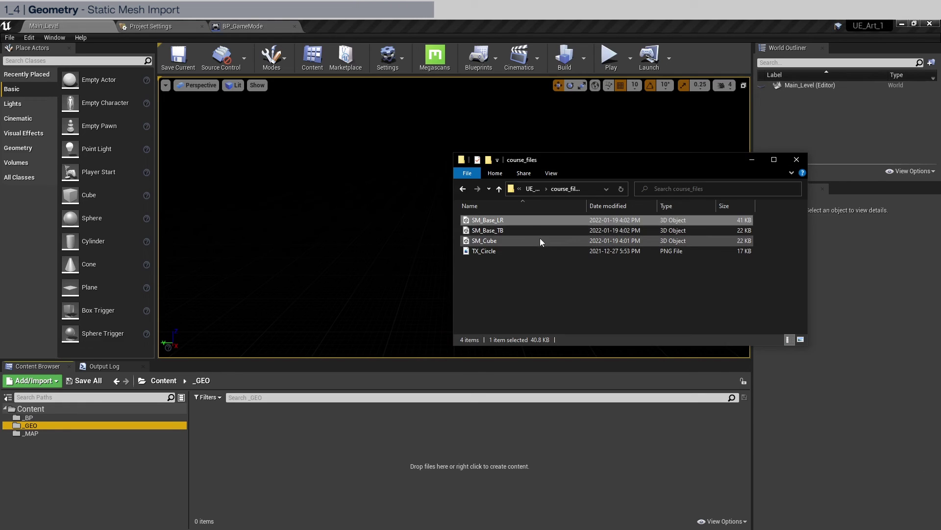
left_click(540, 240, "shift")
left_click_drag(546, 229, 382, 465)
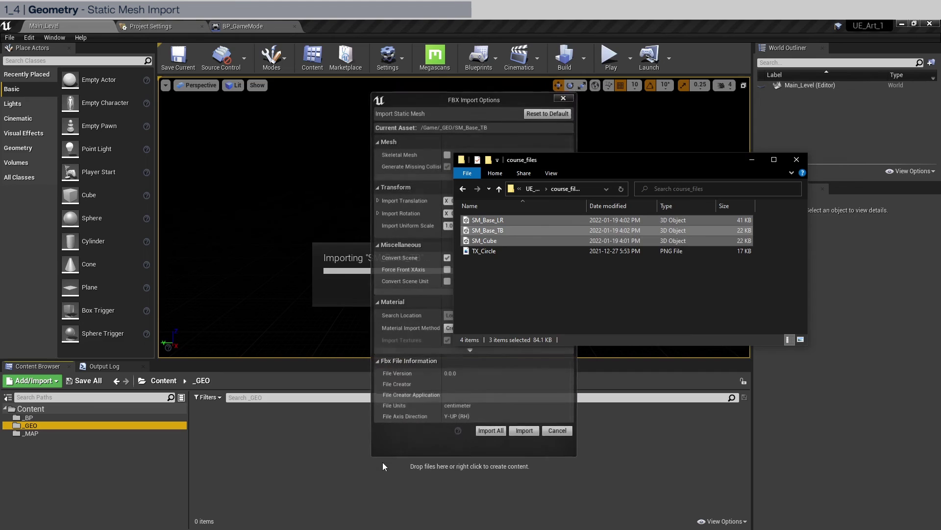
- Set FBX import options to uniform scale 100, X rotation 90, and Do Not Create Material
left_click(518, 100)
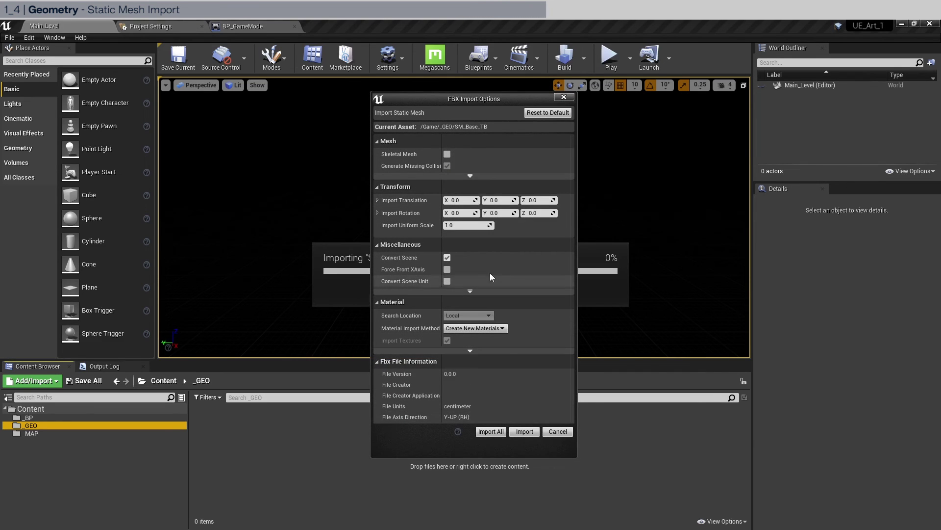
left_click(474, 226)
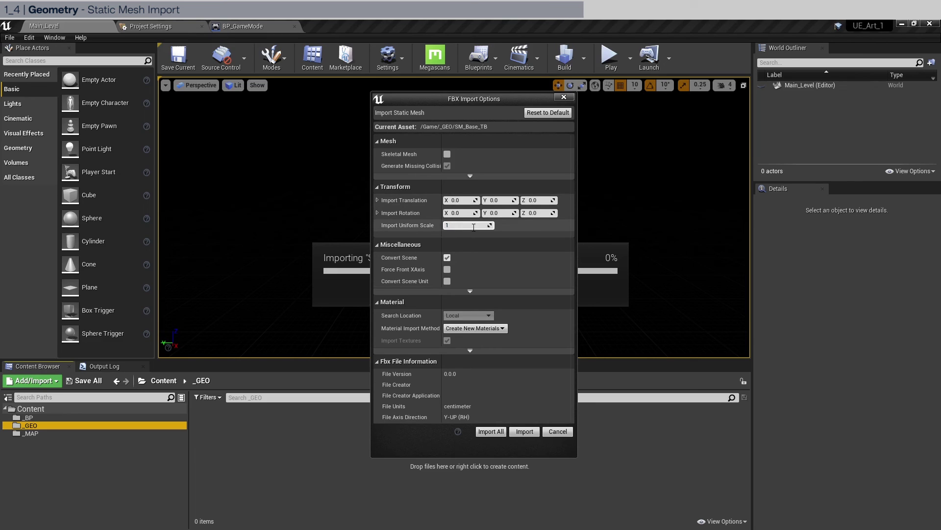
key("Return")
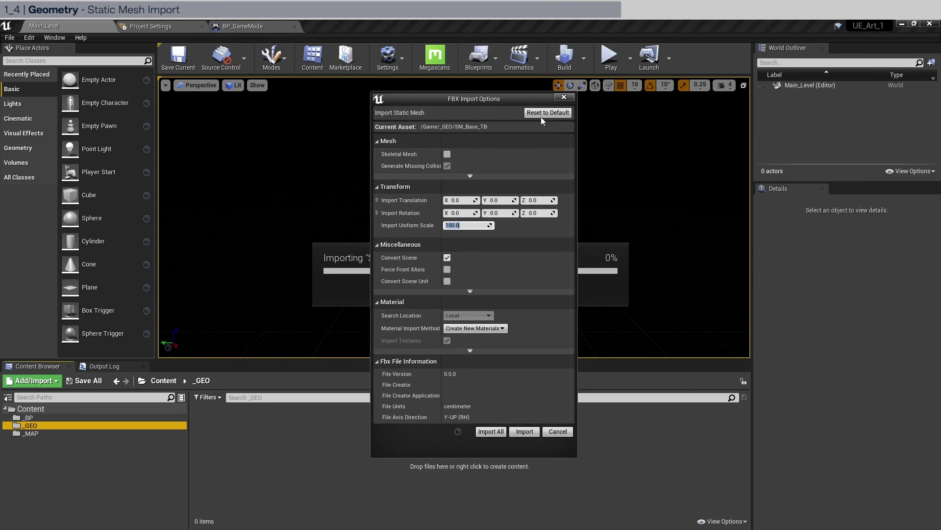
left_click(462, 212)
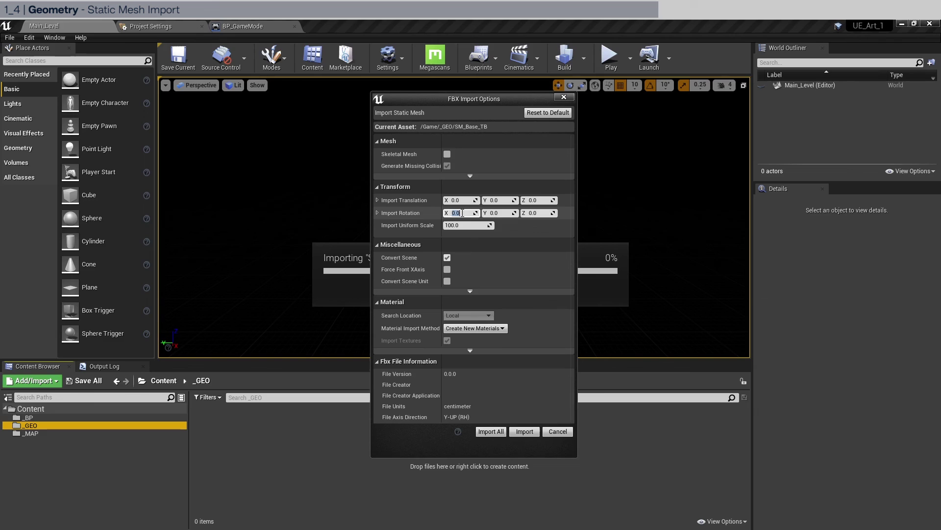
type("90")
key("Return")
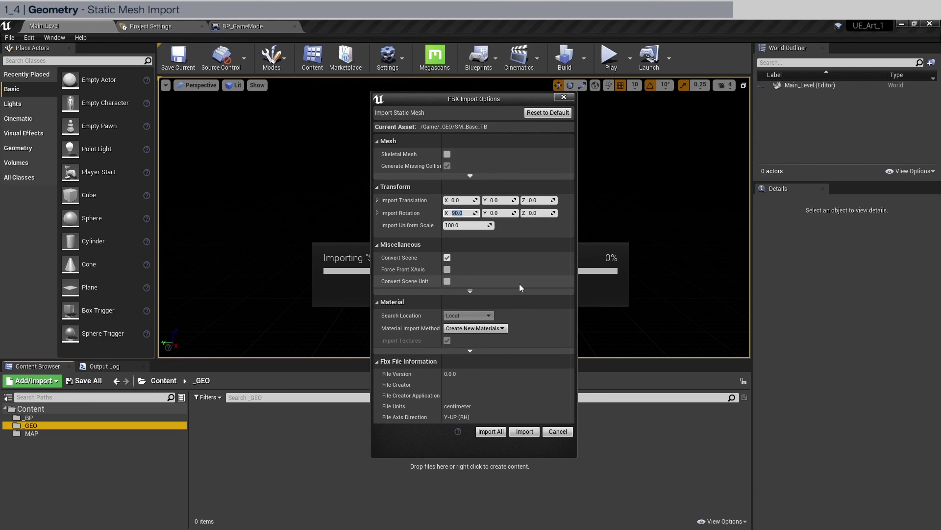
left_click(473, 329)
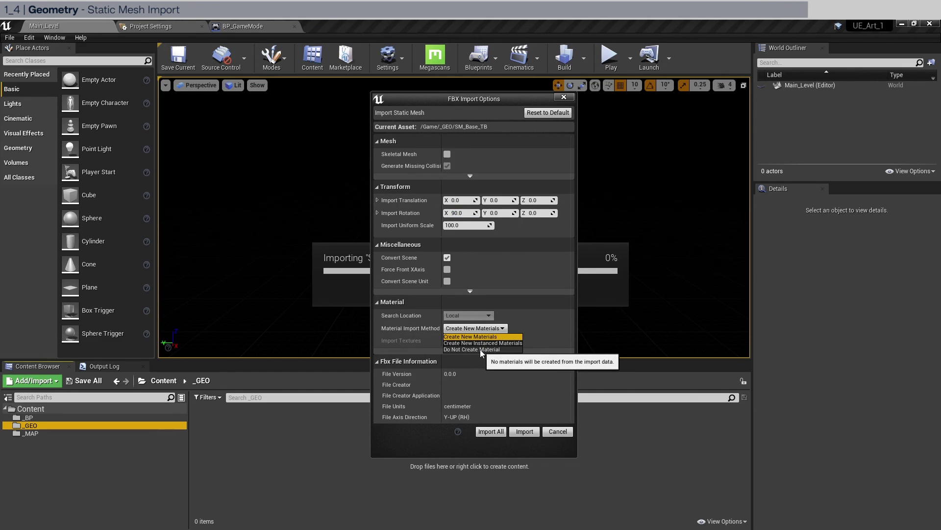
left_click(480, 349)
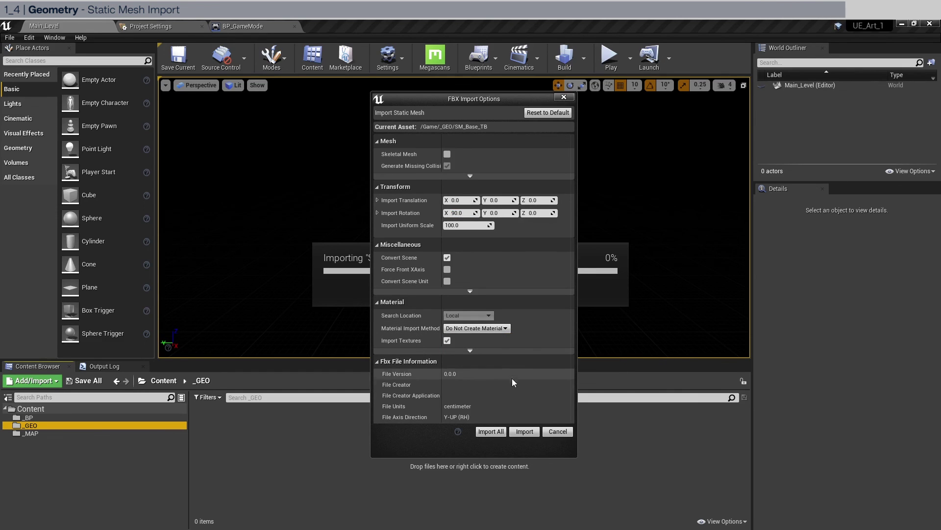
- Import all three meshes with these settings, producing a no-smoothing-group warning
left_click(502, 431)
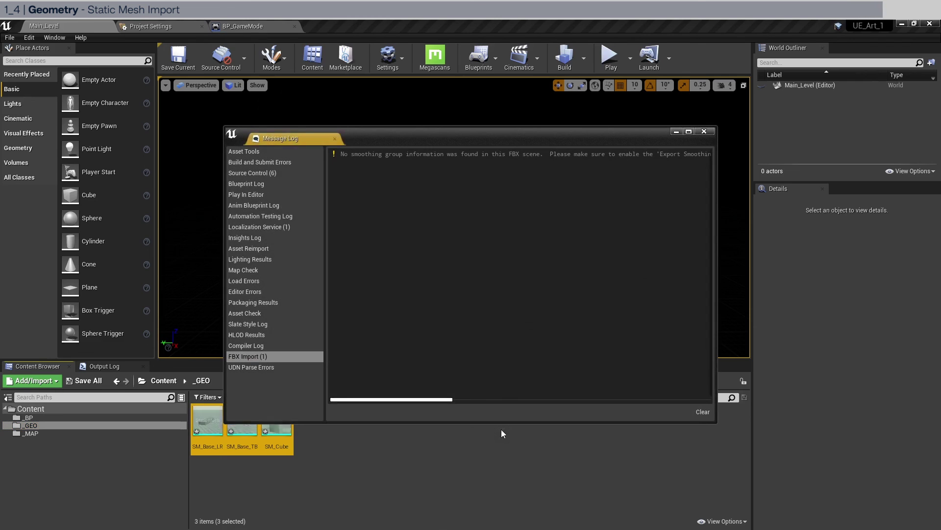